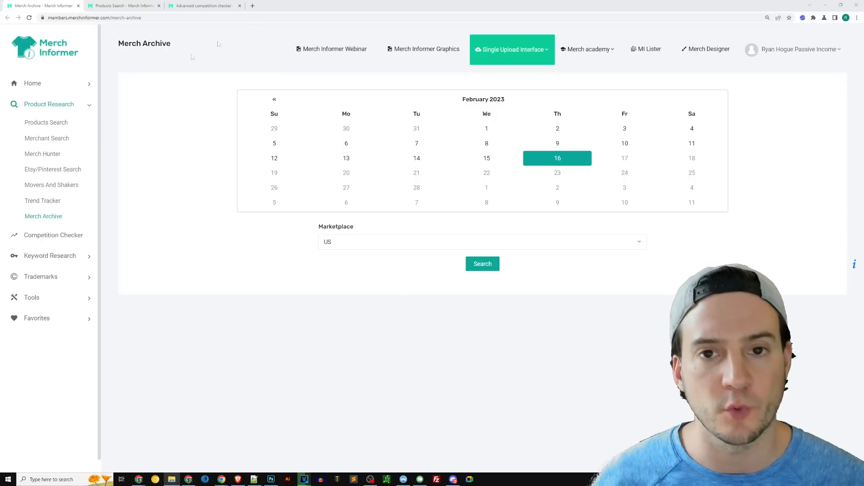
Step: Search the Merch Archive for products from March 8, 2022 in the US marketplace
click(483, 99)
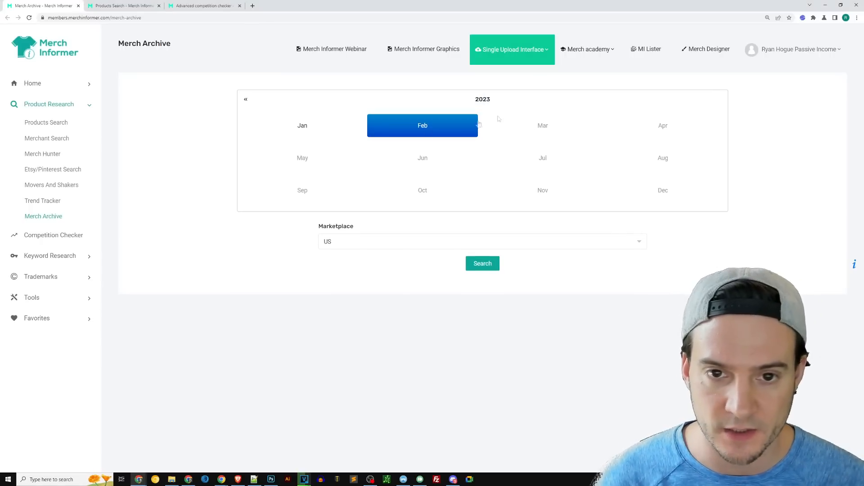
click(495, 100)
click(668, 126)
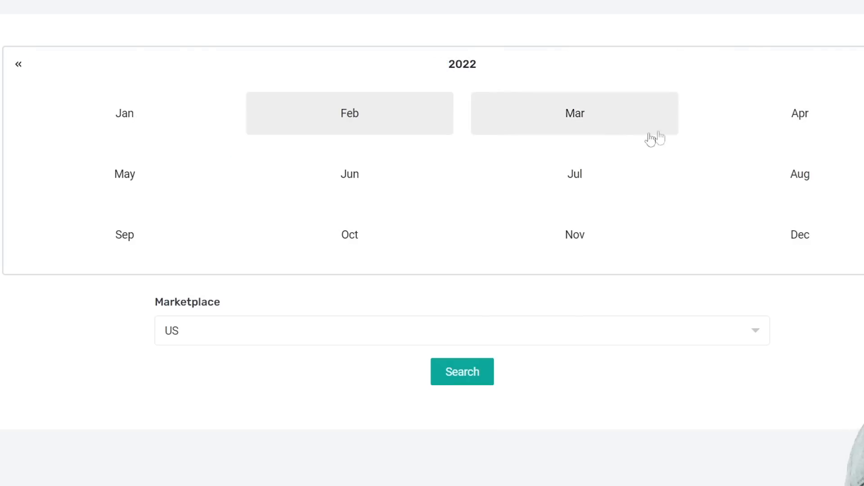
click(655, 131)
click(340, 148)
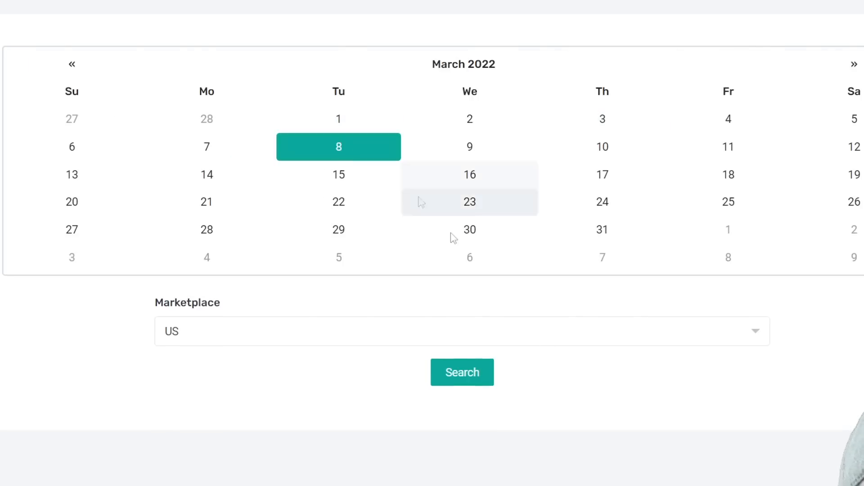
click(454, 373)
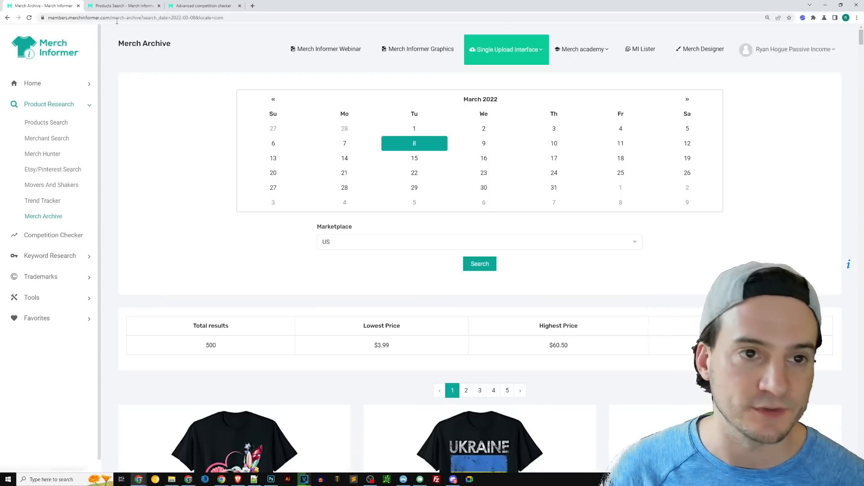
Step: Go to the "pi day" Products Search and review the available marketplace and category options
click(122, 6)
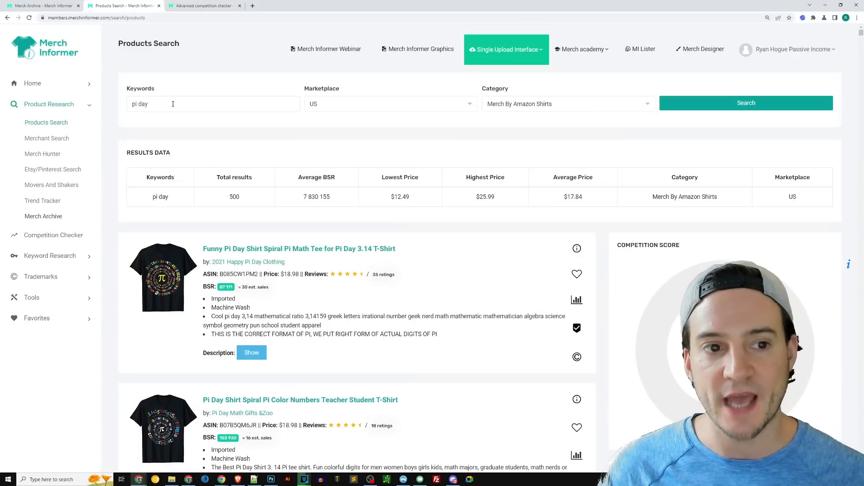
triple_click(173, 104)
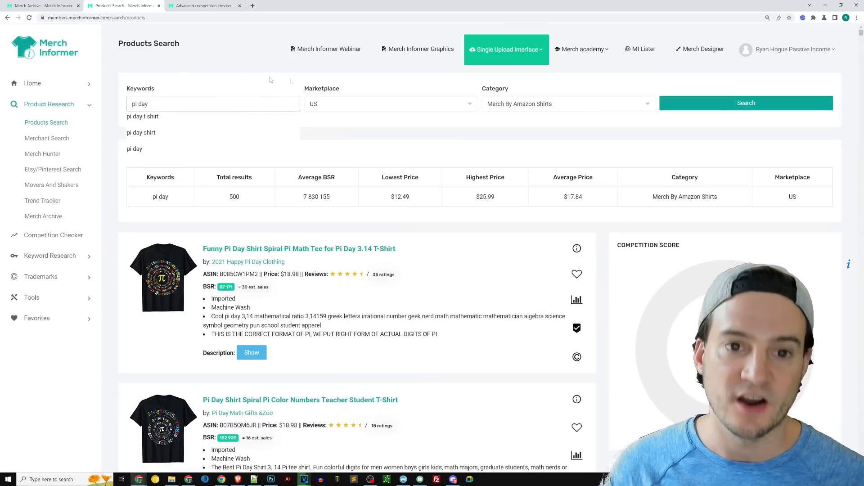
click(371, 108)
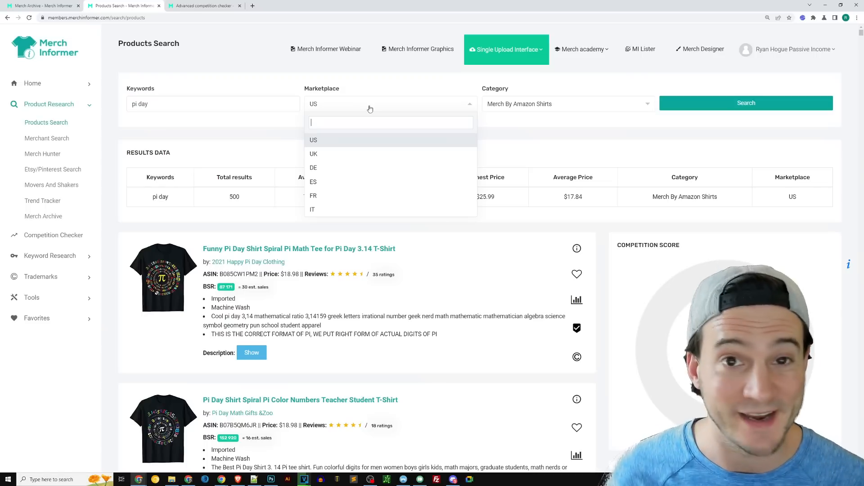
click(223, 78)
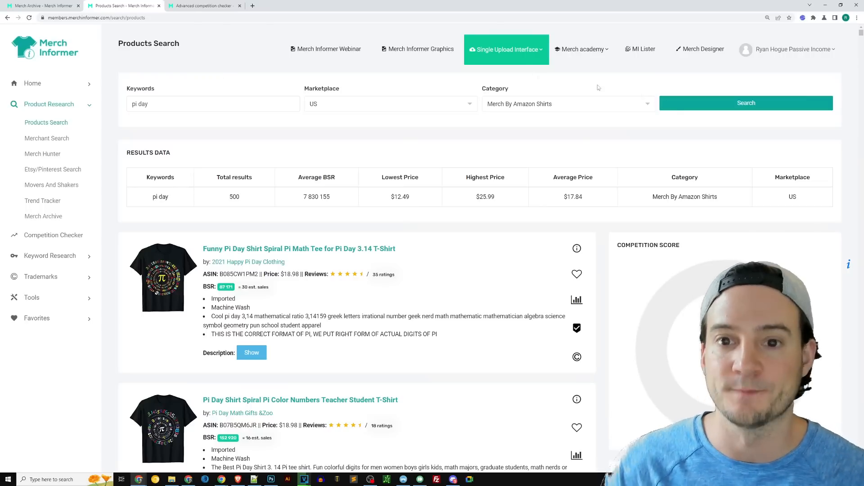
click(645, 104)
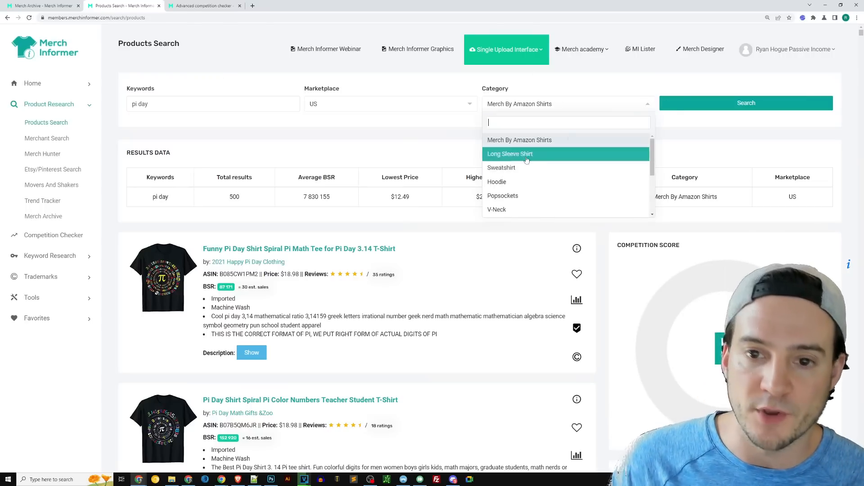
click(594, 86)
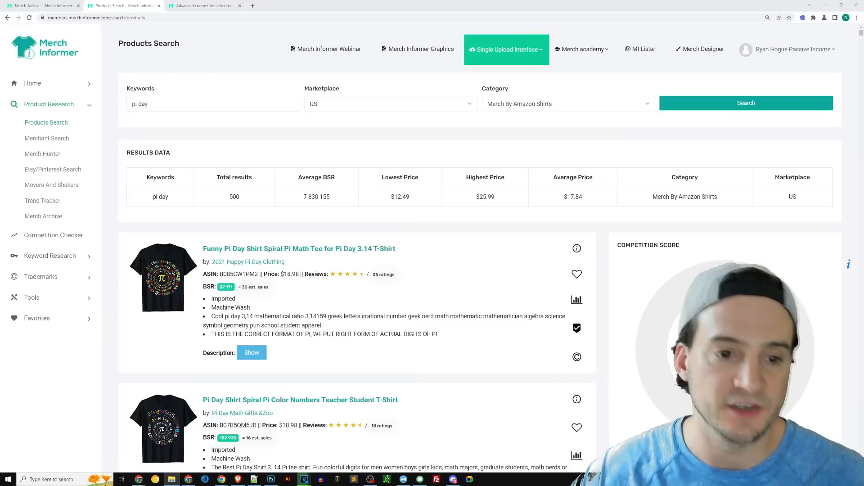
click(472, 143)
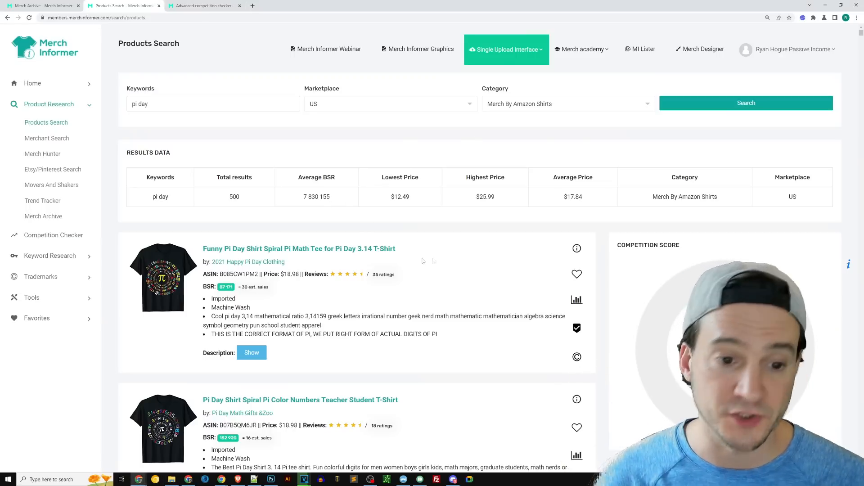
Step: Examine the "pi day" shirt results, comparing designs, BSR, estimated sales, reviews and related keywords
scroll(594, 191, down, 2)
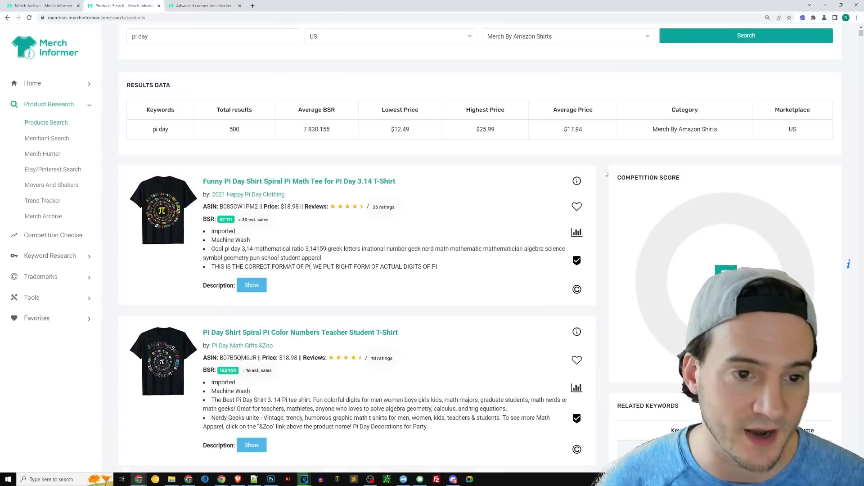
scroll(576, 183, down, 1)
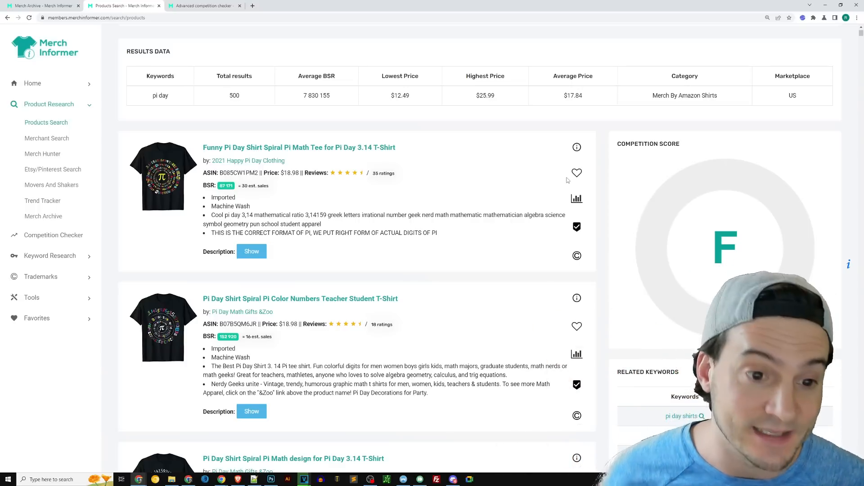
scroll(416, 235, down, 2)
scroll(417, 235, down, 1)
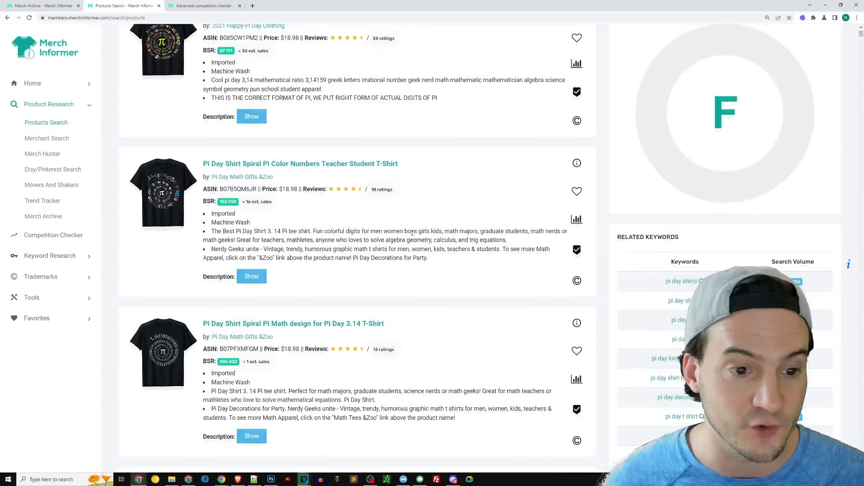
scroll(412, 235, up, 1)
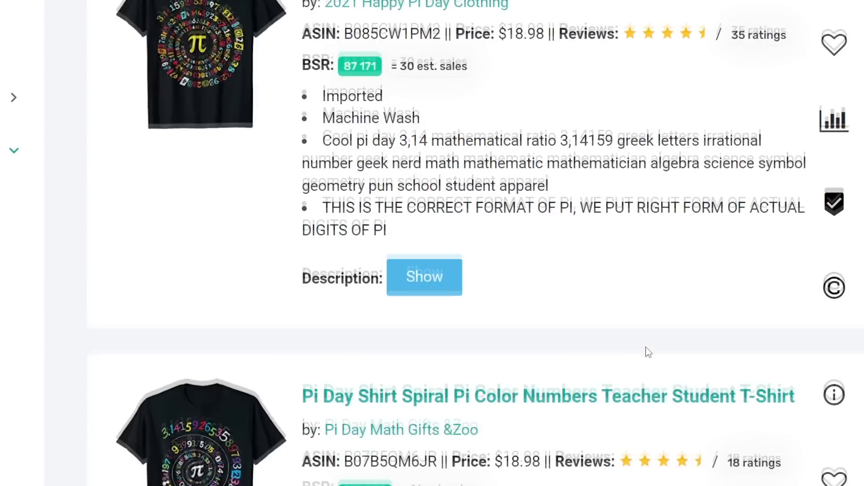
scroll(644, 353, down, 10)
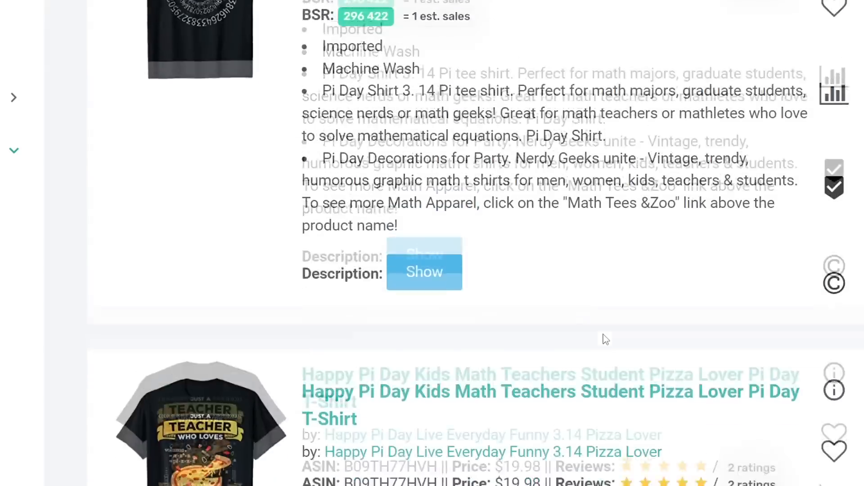
scroll(599, 336, down, 1)
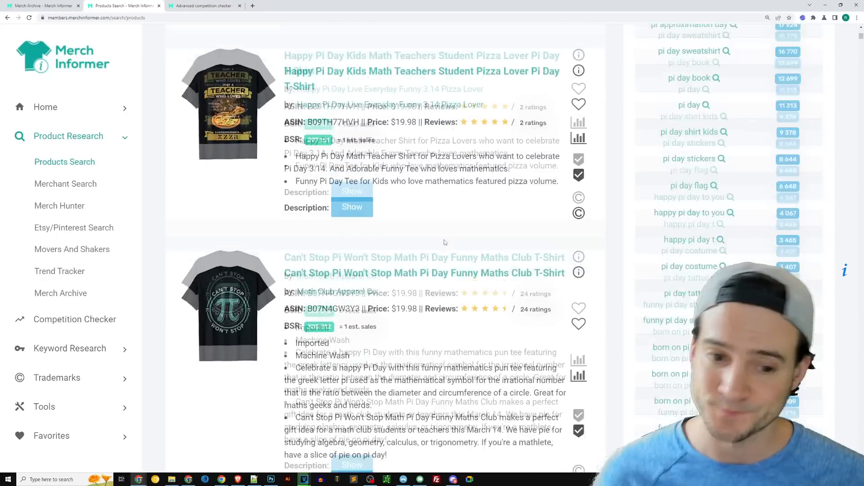
scroll(597, 334, down, 1)
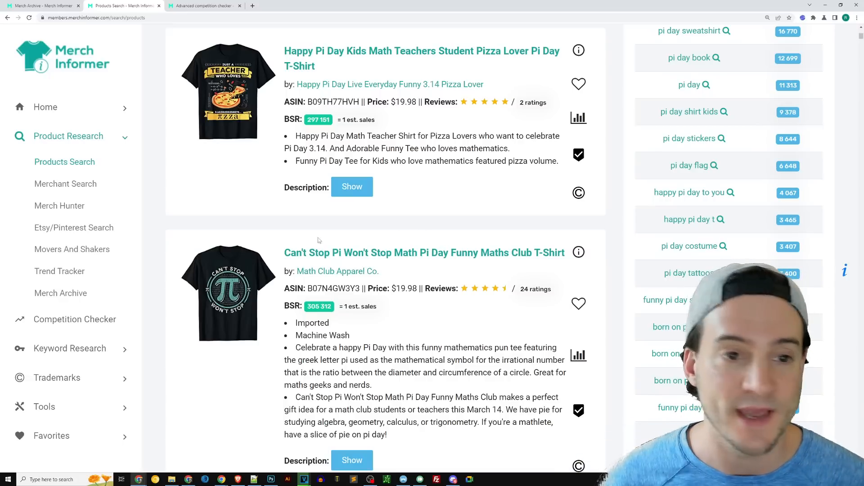
scroll(320, 248, down, 5)
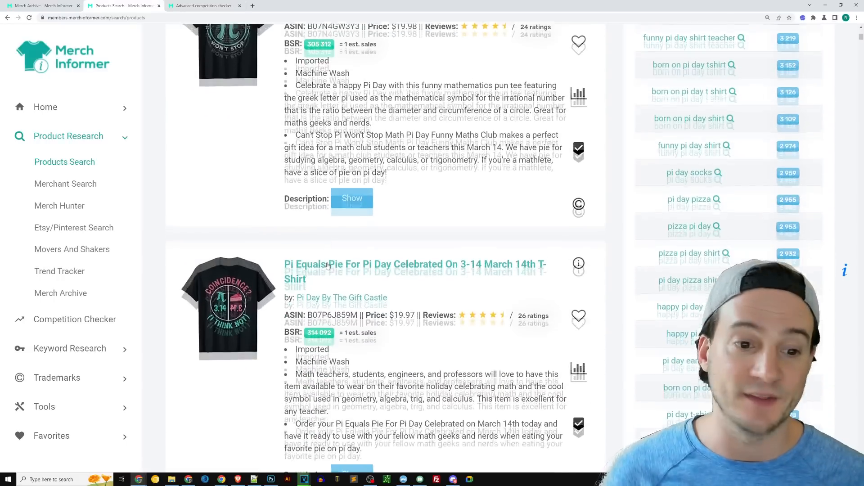
scroll(319, 264, down, 3)
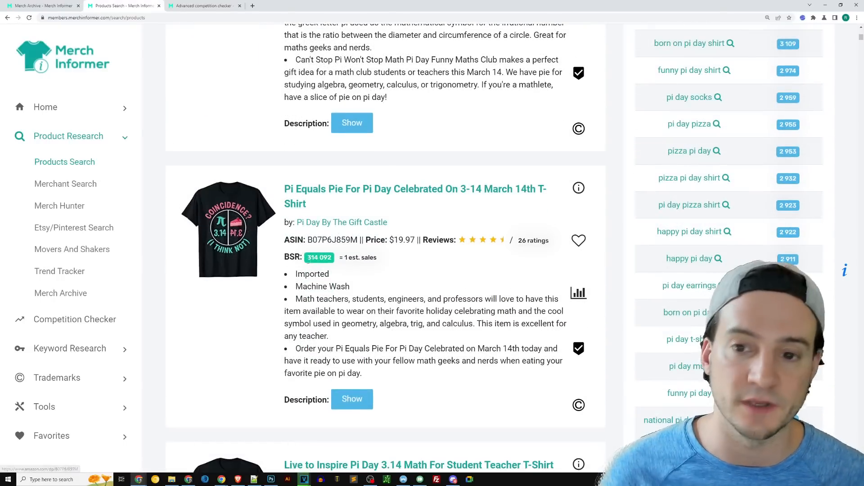
scroll(265, 267, down, 4)
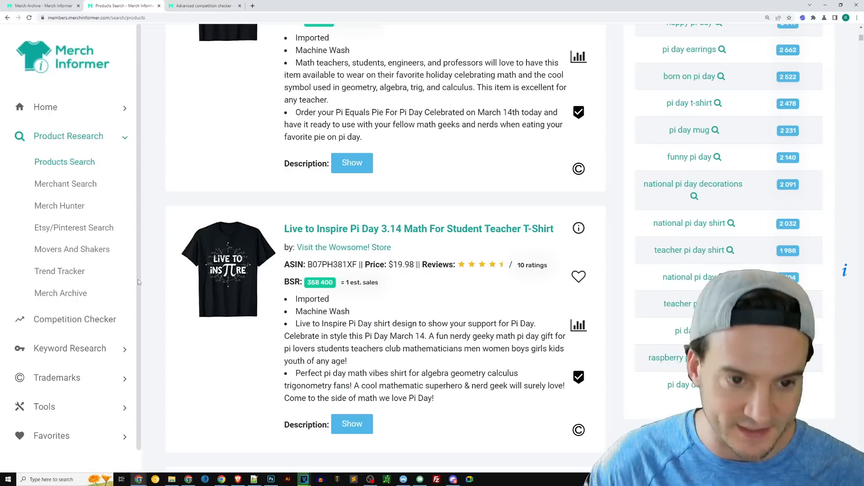
scroll(149, 250, down, 4)
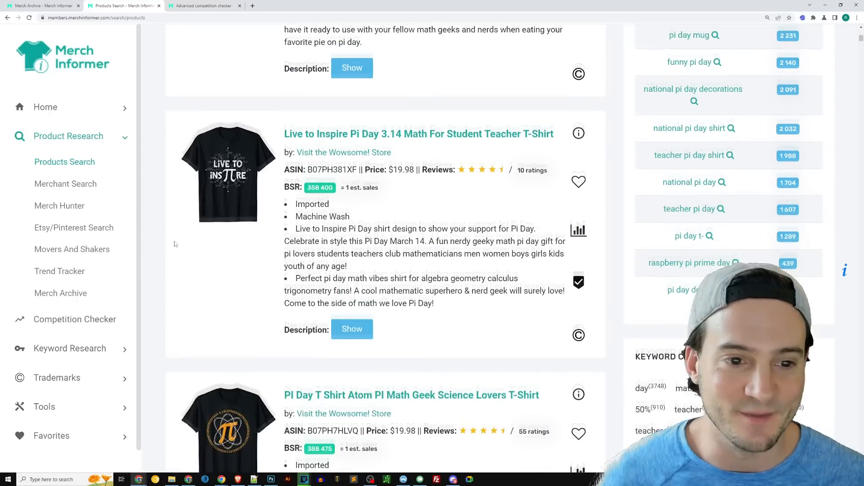
scroll(171, 242, down, 10)
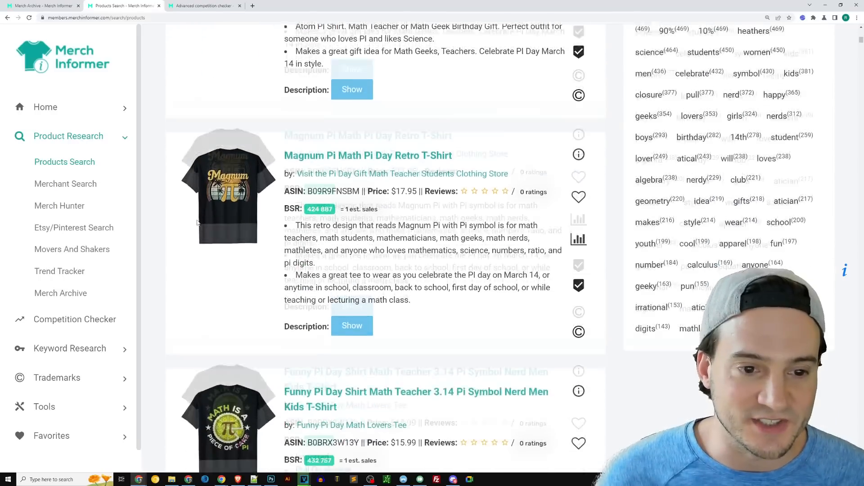
scroll(196, 135, up, 2)
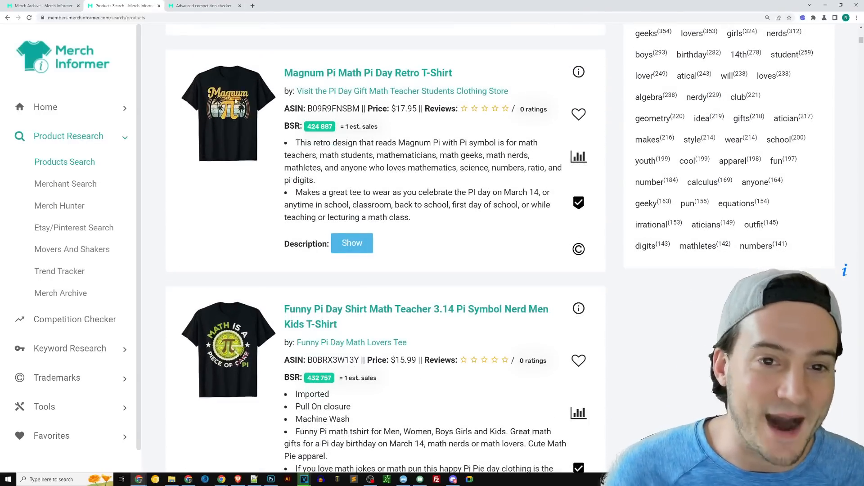
scroll(174, 247, down, 3)
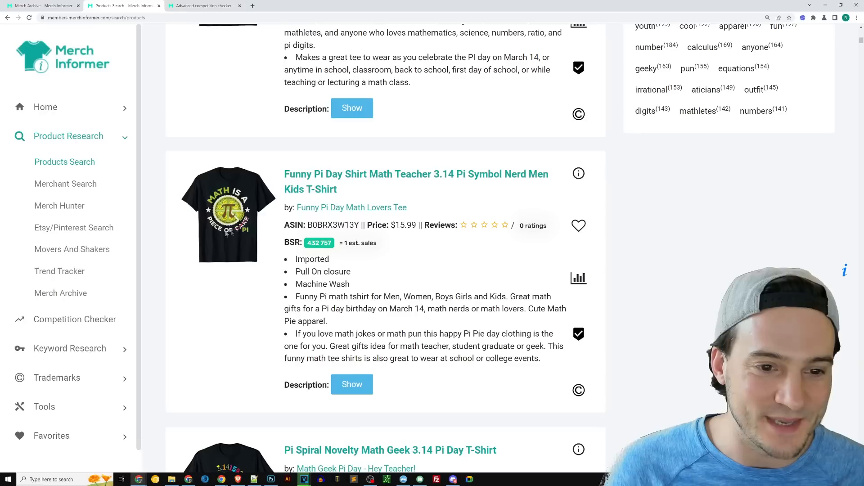
scroll(249, 232, down, 10)
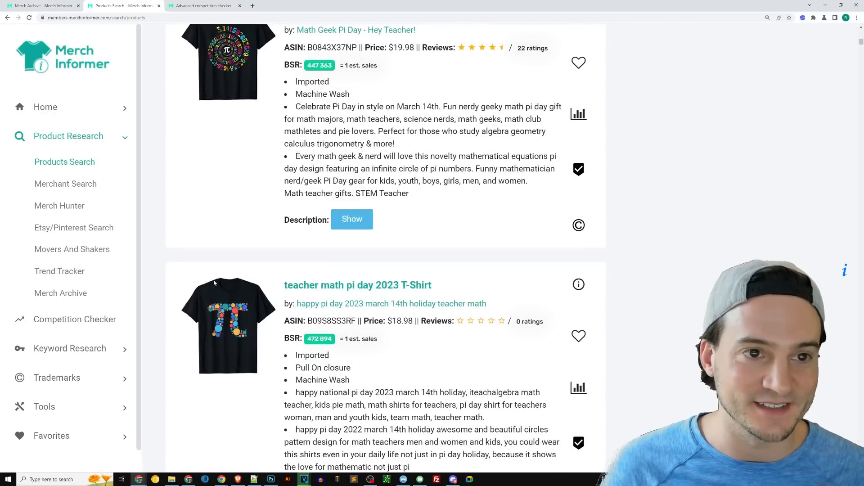
scroll(215, 283, down, 1)
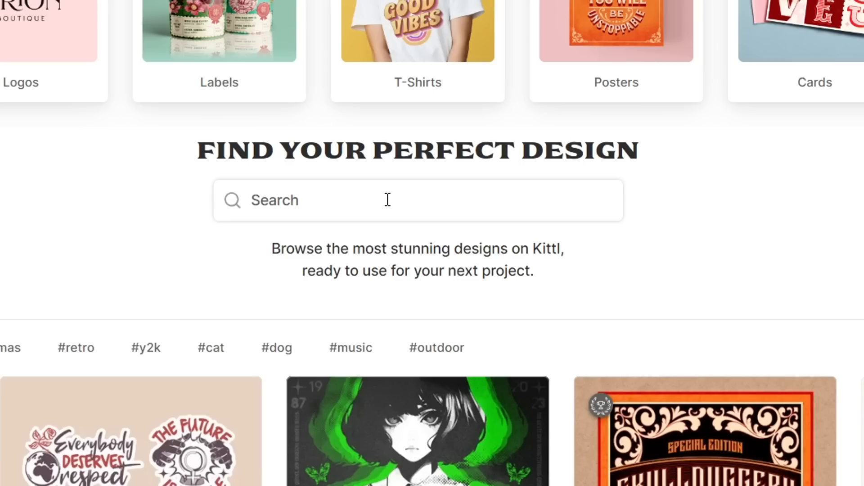
Step: Switch to Kittl, search its designs for "pi" and browse the matching templates
text(pi)
key(Return)
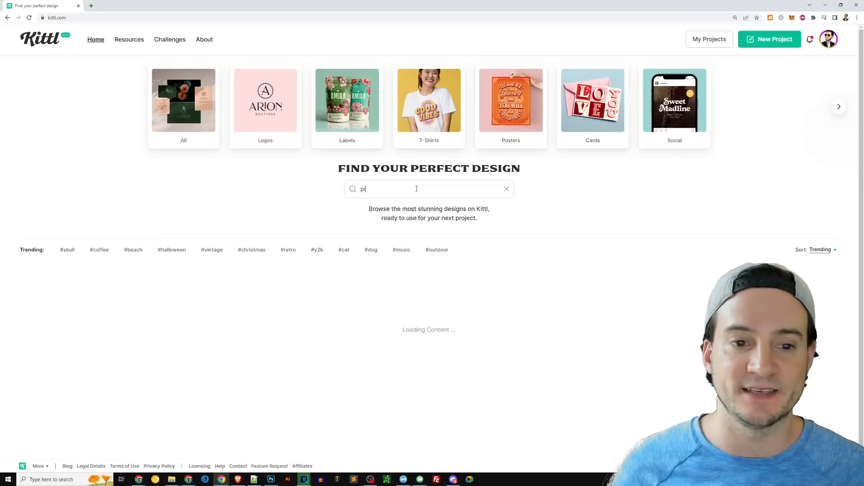
scroll(424, 190, down, 1)
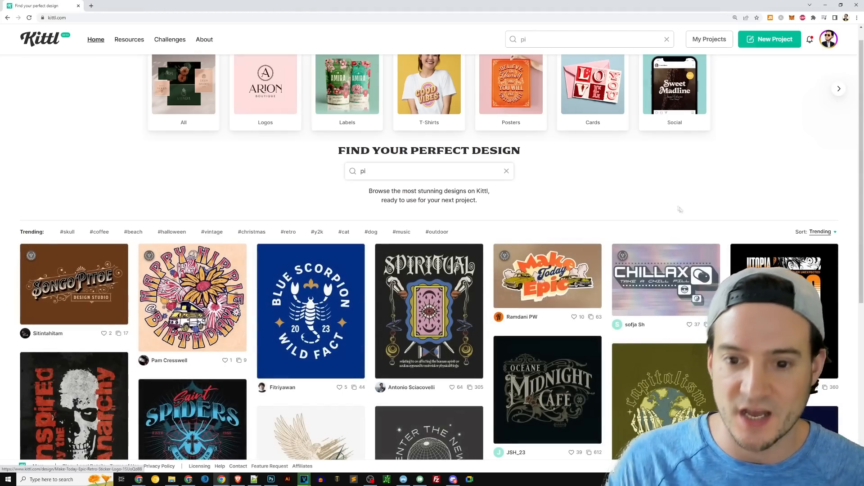
scroll(635, 177, down, 6)
scroll(572, 279, down, 5)
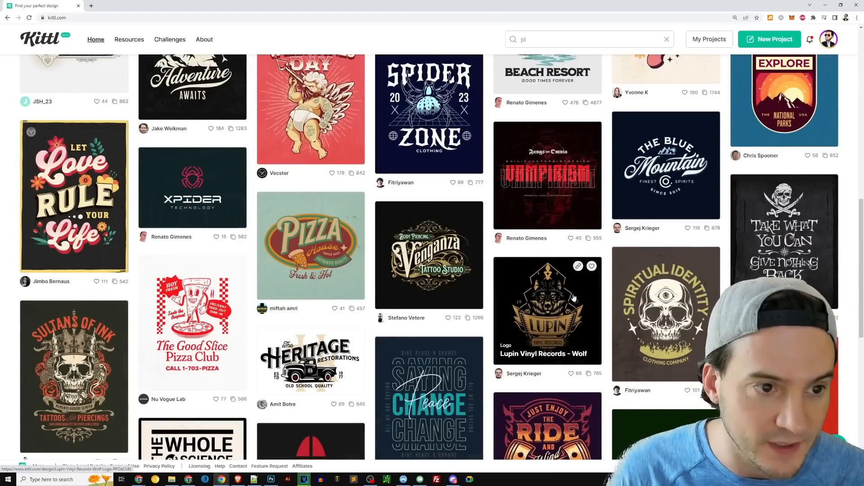
scroll(447, 205, up, 10)
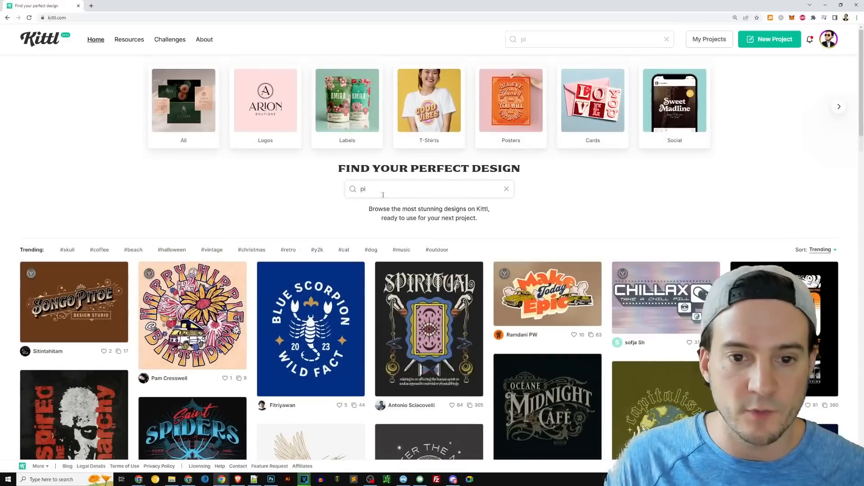
Step: Replace the design search term with "math" and run the search
drag(381, 192, 316, 198)
text(math)
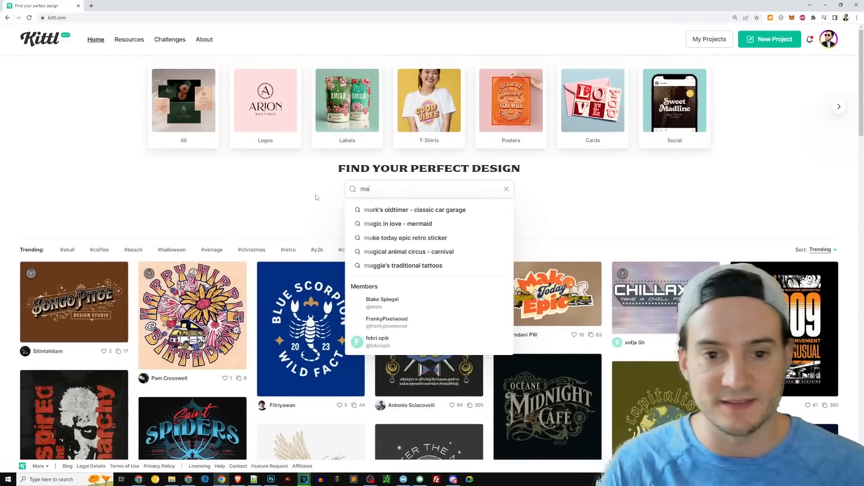
key(Return)
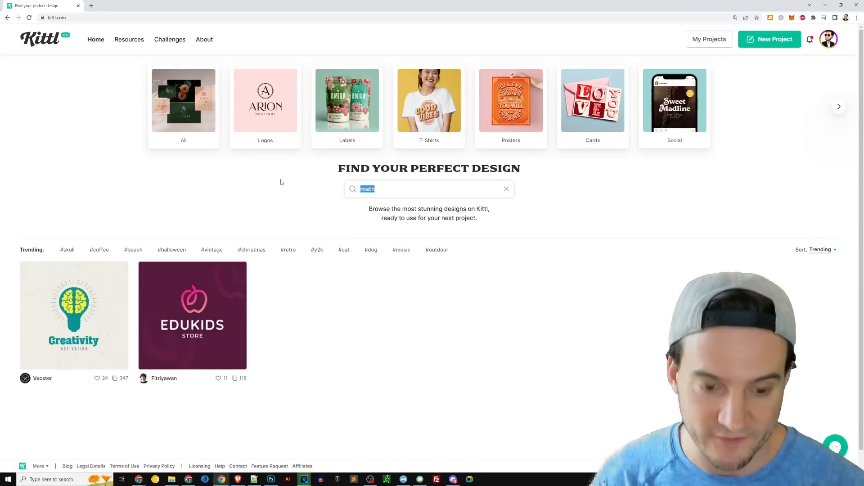
Step: Search the Kittl designs for "pie" in place of the math search
text(cake)
text(pie)
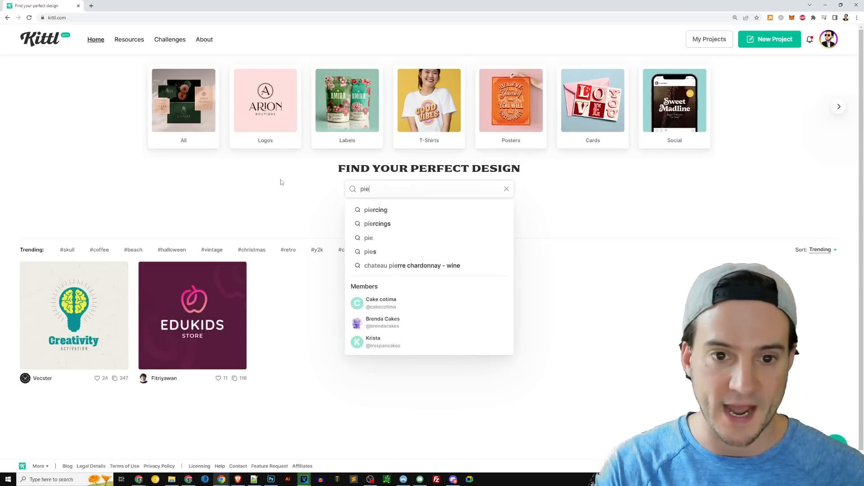
key(Return)
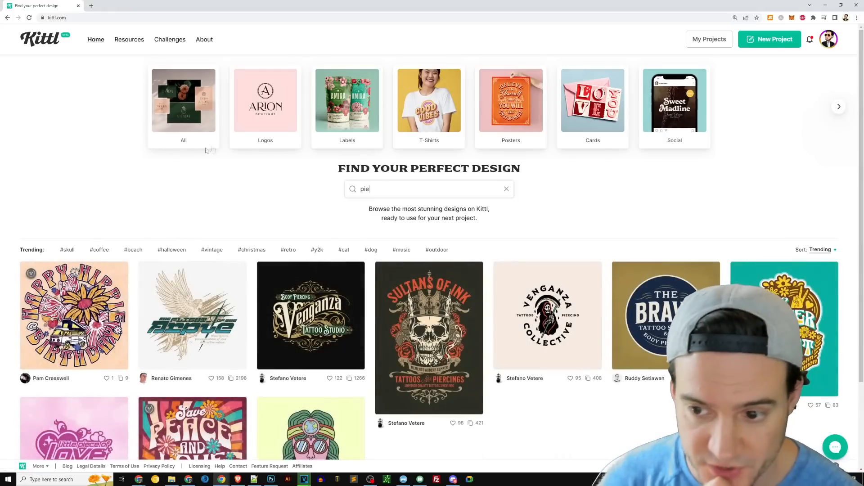
Step: Browse the "pie" design results and preview the Give Thanks & Eat Pie poster template
scroll(225, 217, down, 5)
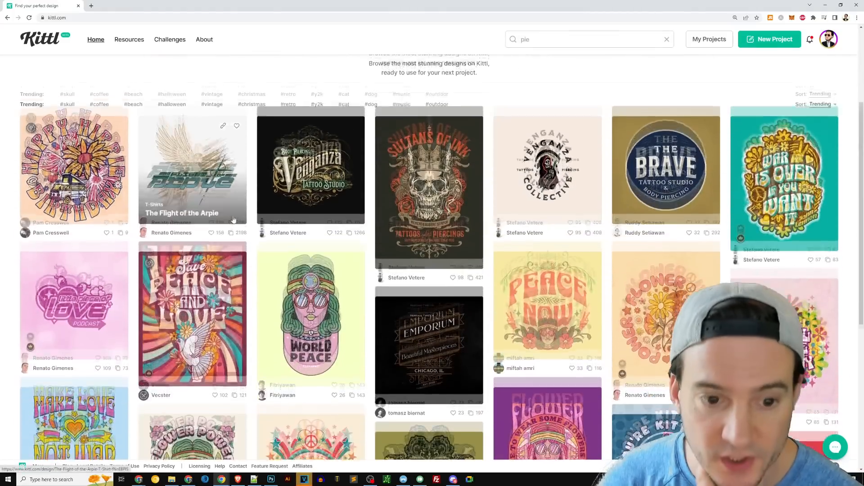
scroll(224, 217, down, 1)
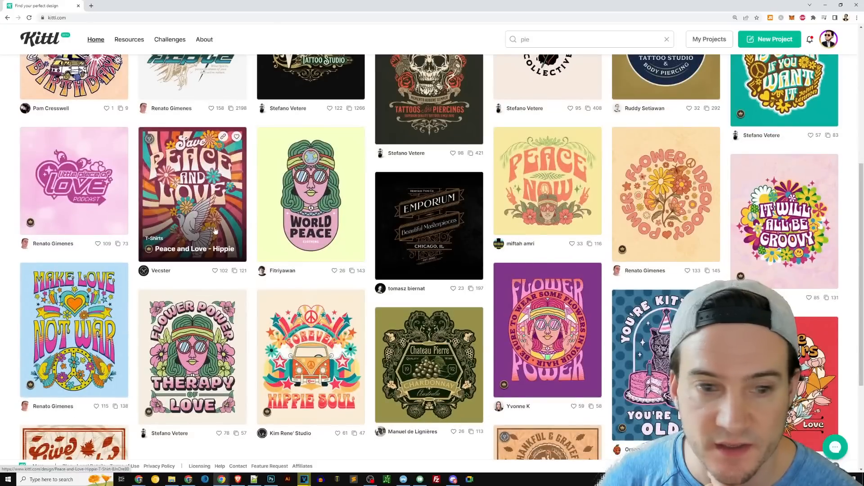
scroll(215, 231, down, 1)
scroll(214, 231, down, 1)
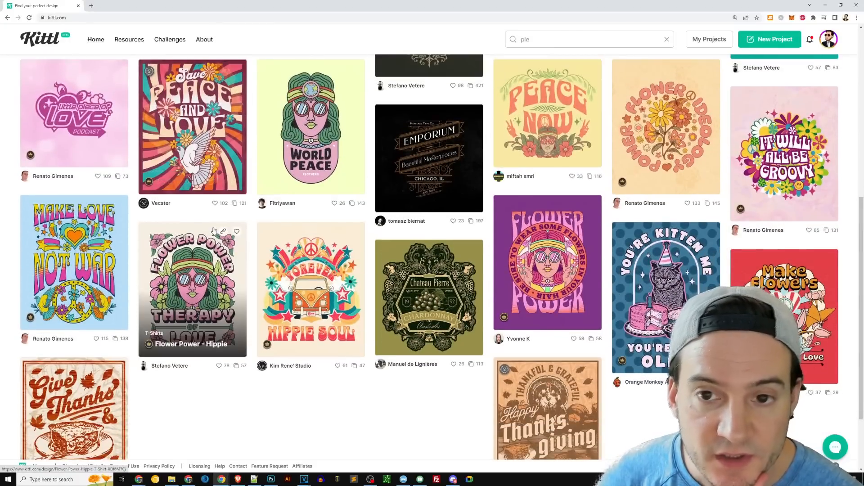
scroll(214, 231, down, 1)
scroll(214, 231, up, 1)
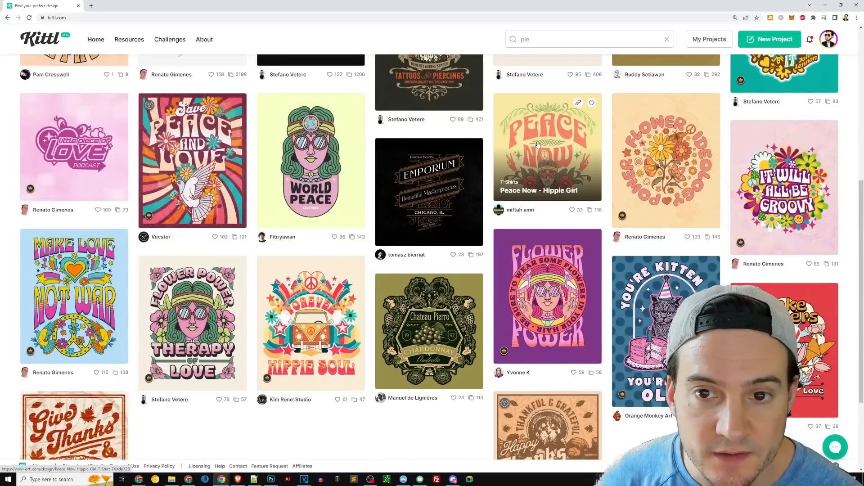
scroll(501, 219, down, 4)
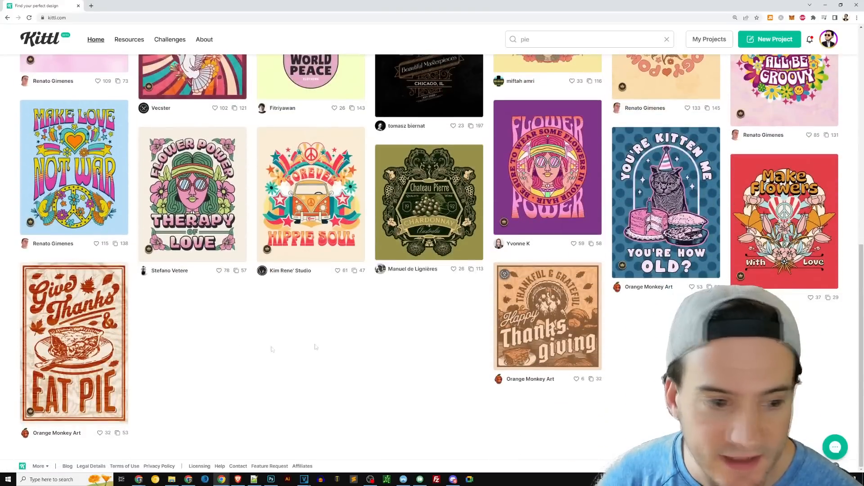
click(90, 356)
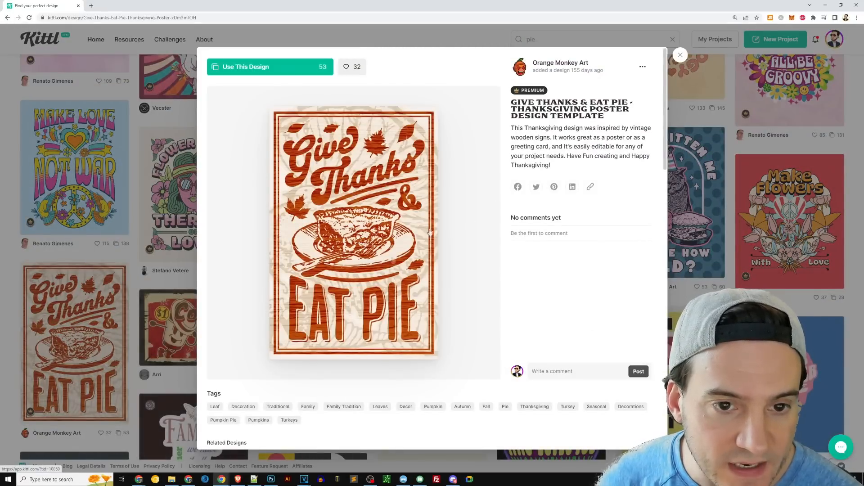
click(757, 217)
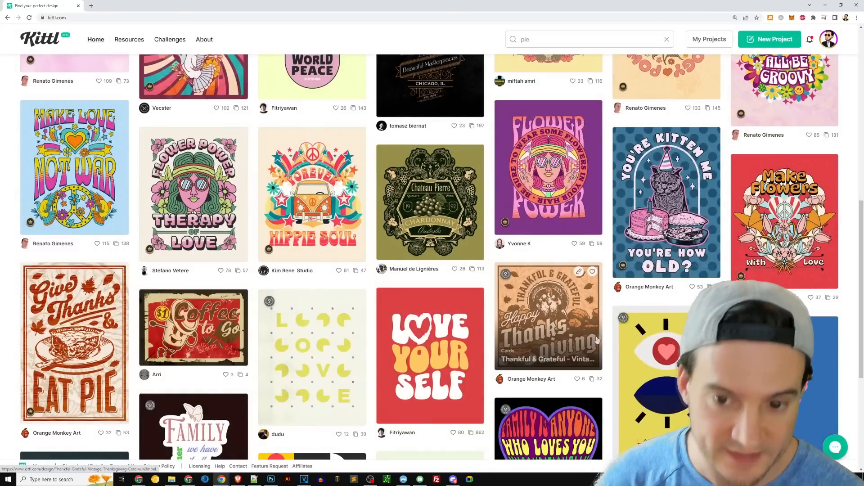
Step: Create a new project with a custom artboard 4500 px wide and 5400 px high
scroll(758, 58, up, 10)
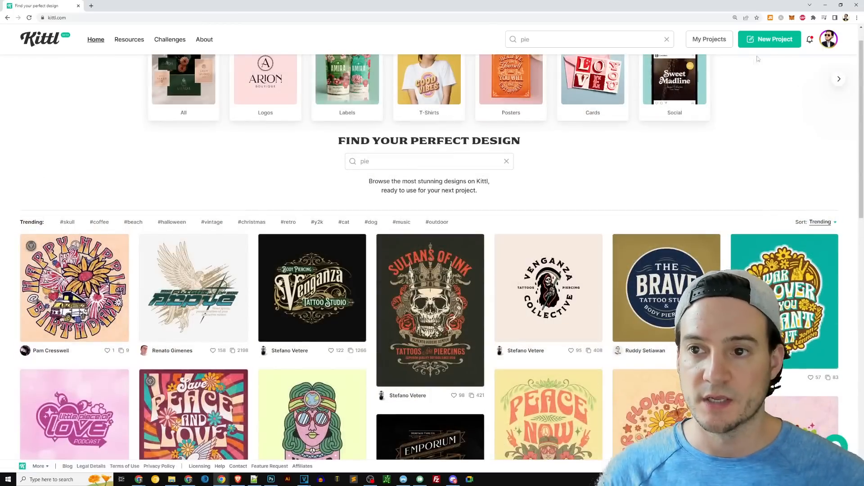
click(769, 39)
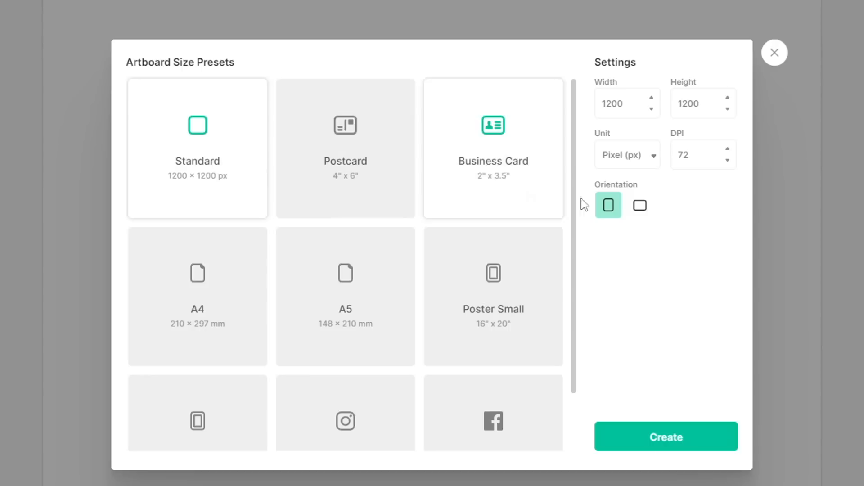
double_click(625, 102)
text(4500)
key(Tab)
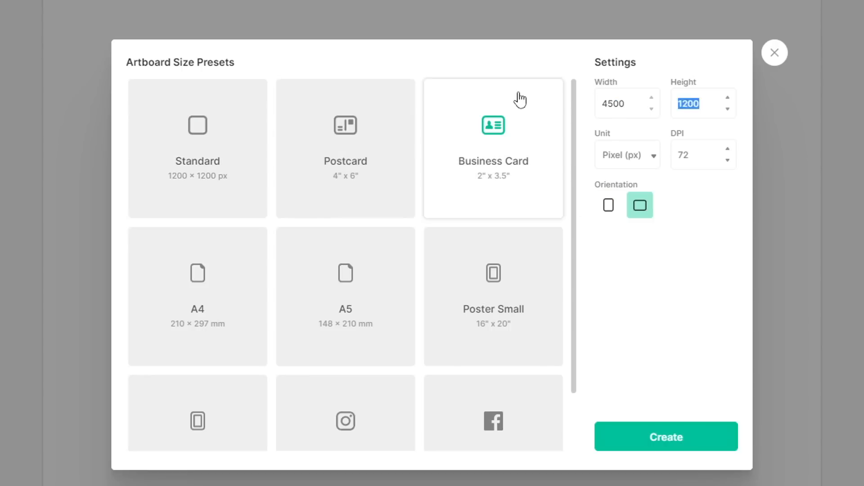
text(5400)
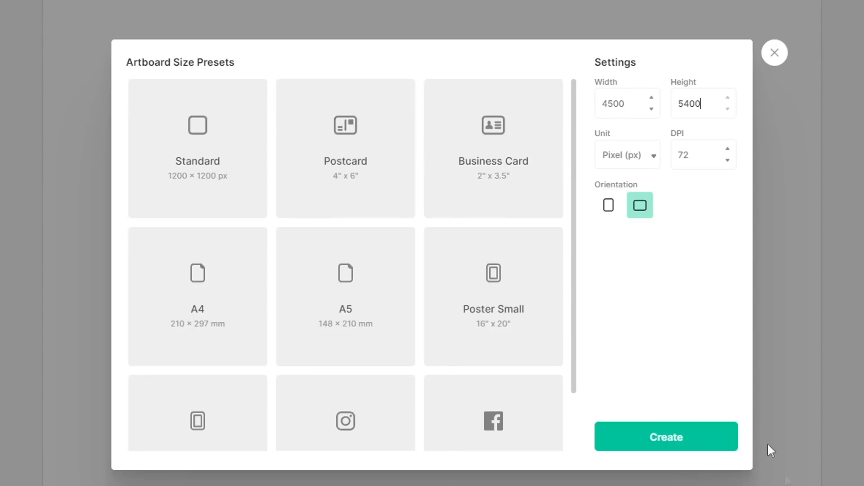
click(665, 446)
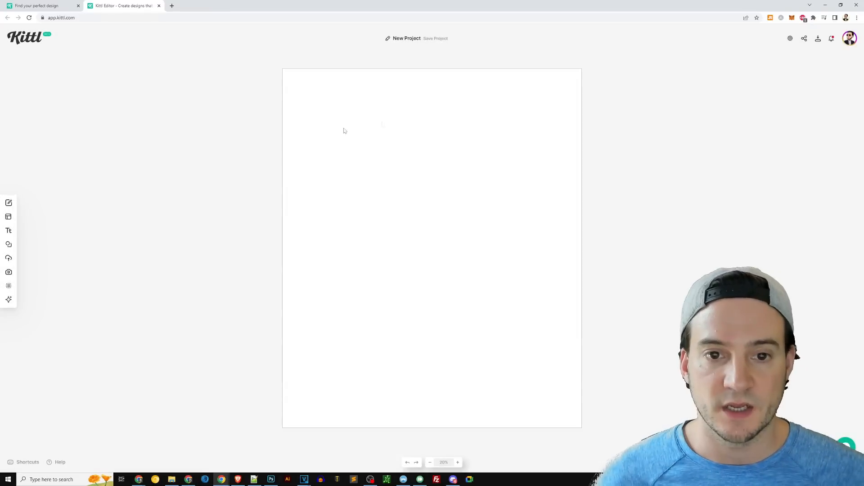
Step: Set the artboard's background color to black
click(512, 114)
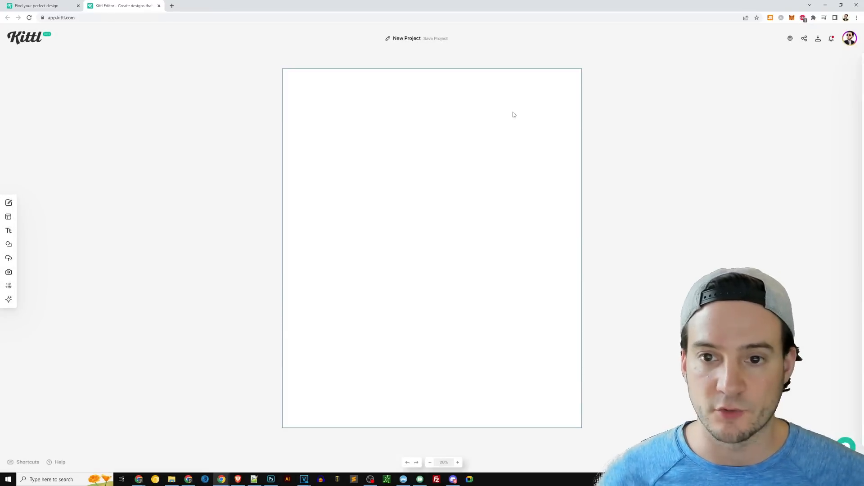
click(765, 85)
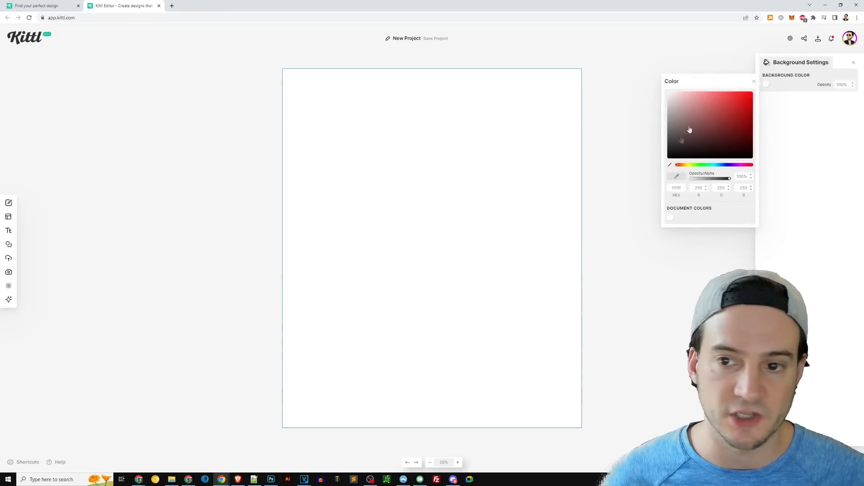
drag(689, 131, 660, 168)
click(627, 191)
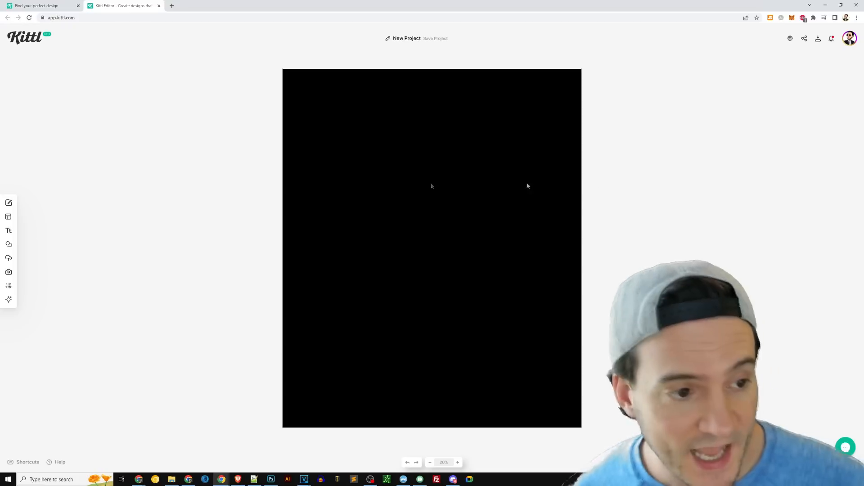
Step: Search the element library for "pi" and close it after checking the results
mouse_move(9, 217)
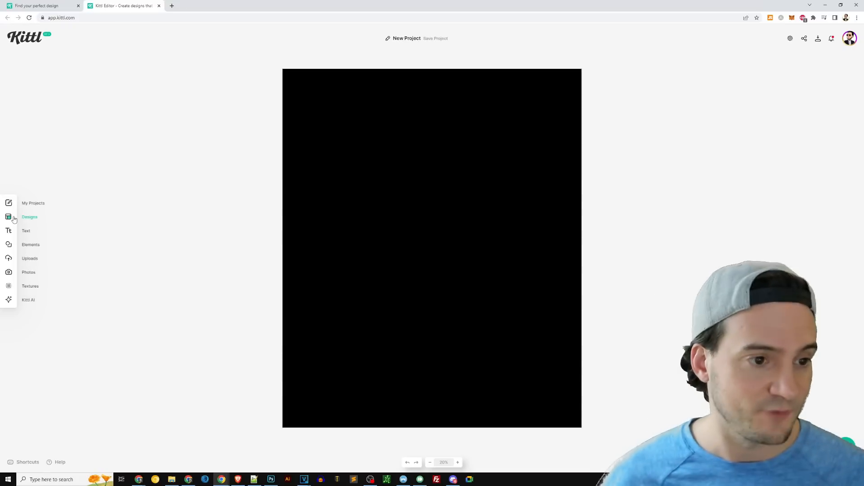
click(30, 248)
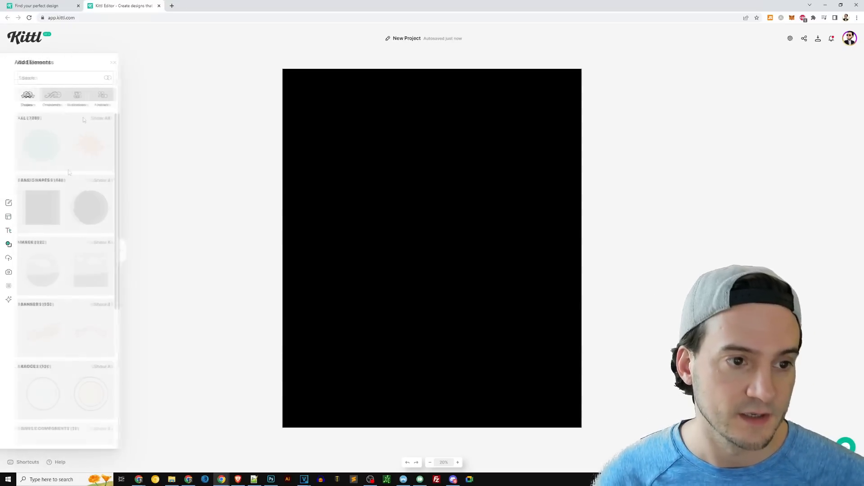
click(69, 79)
text(pi)
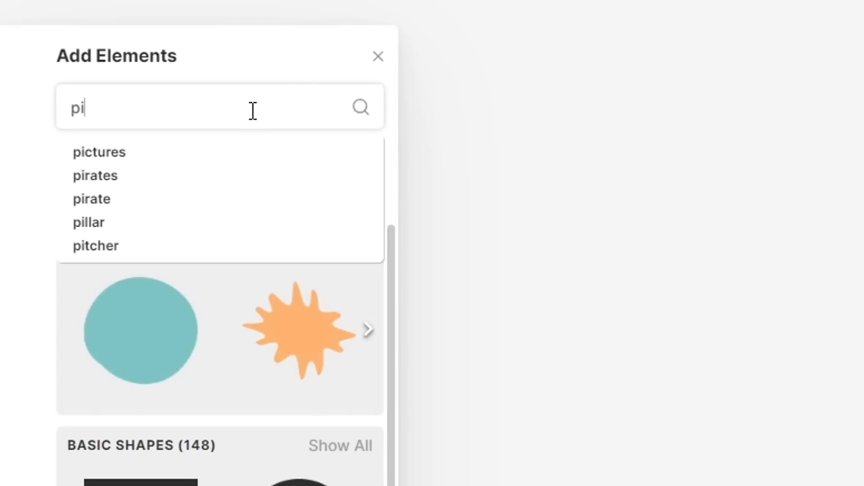
key(Return)
click(110, 289)
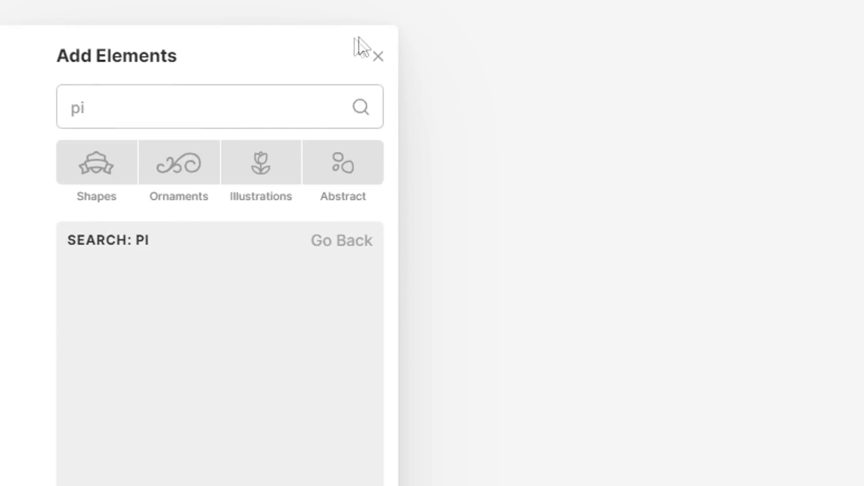
click(378, 56)
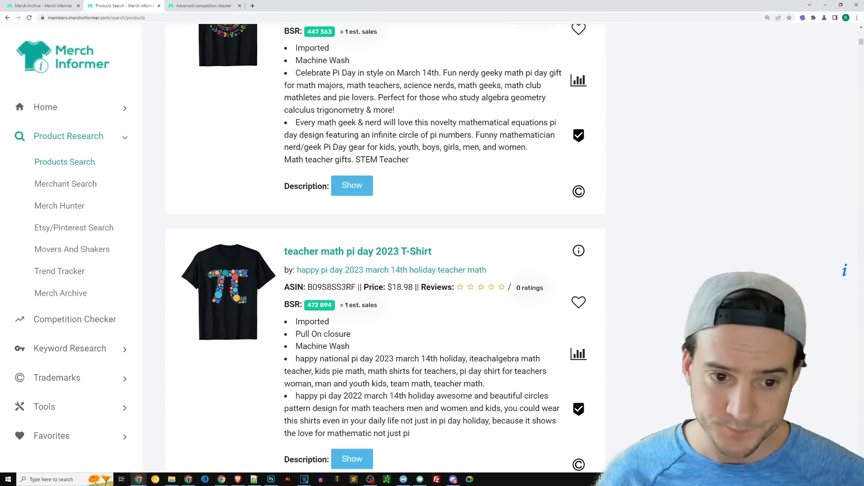
Step: Switch to Merch Informer and examine more Pi Day shirt results for design and slogan ideas
scroll(354, 243, down, 6)
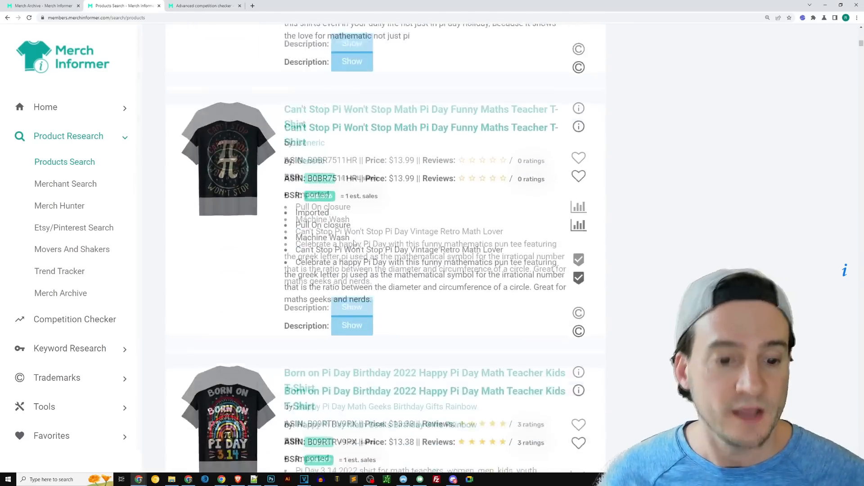
scroll(354, 243, down, 8)
scroll(352, 231, down, 10)
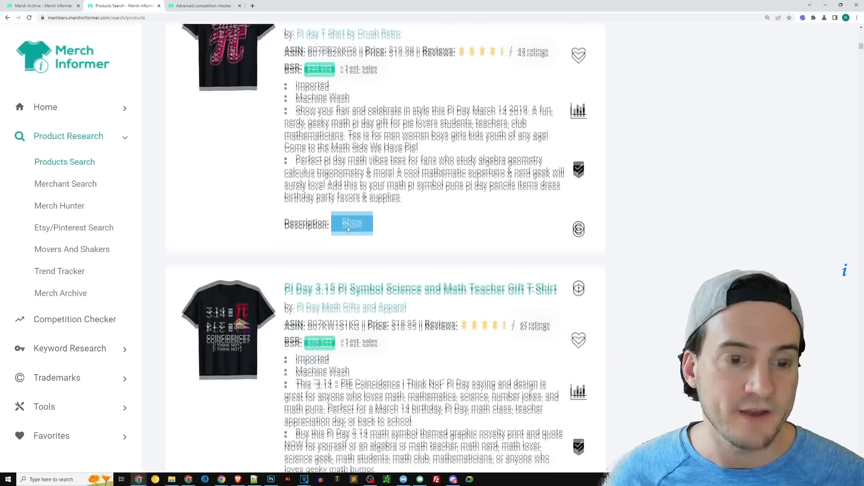
scroll(347, 226, down, 10)
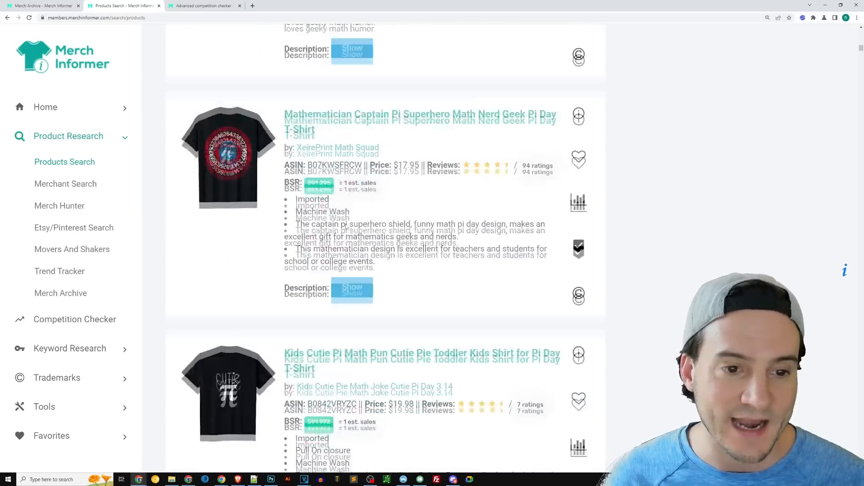
scroll(347, 227, down, 10)
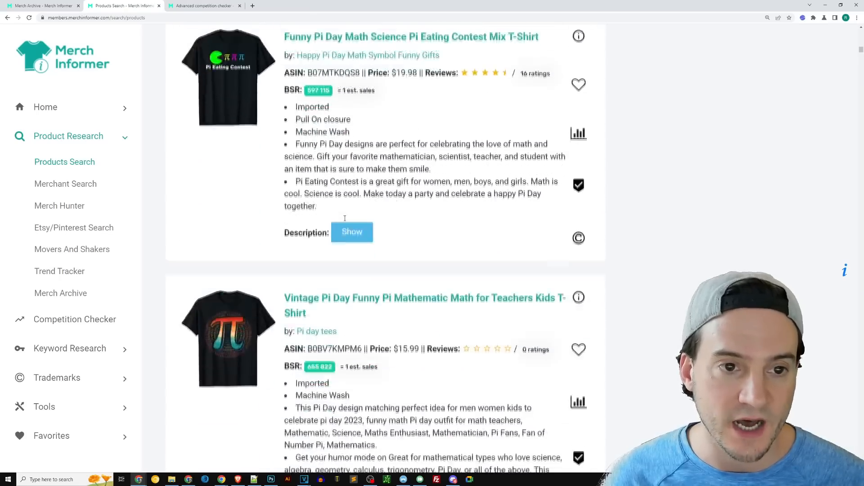
scroll(345, 218, down, 12)
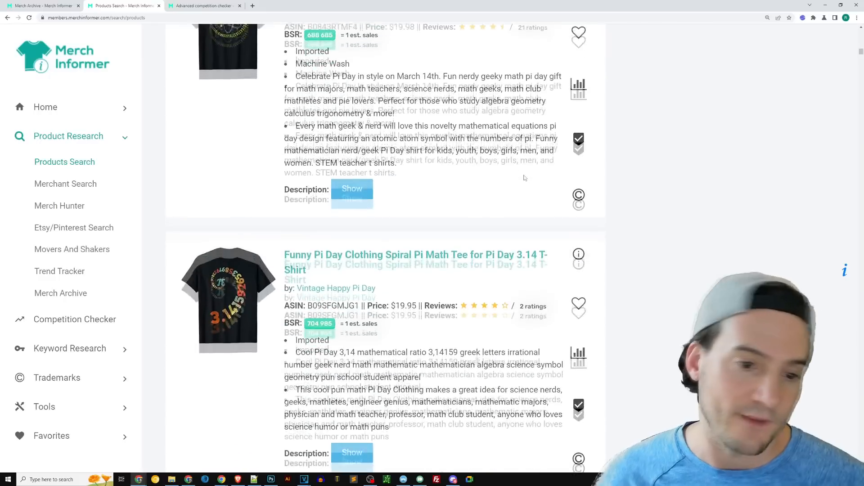
scroll(524, 178, down, 5)
scroll(222, 192, up, 2)
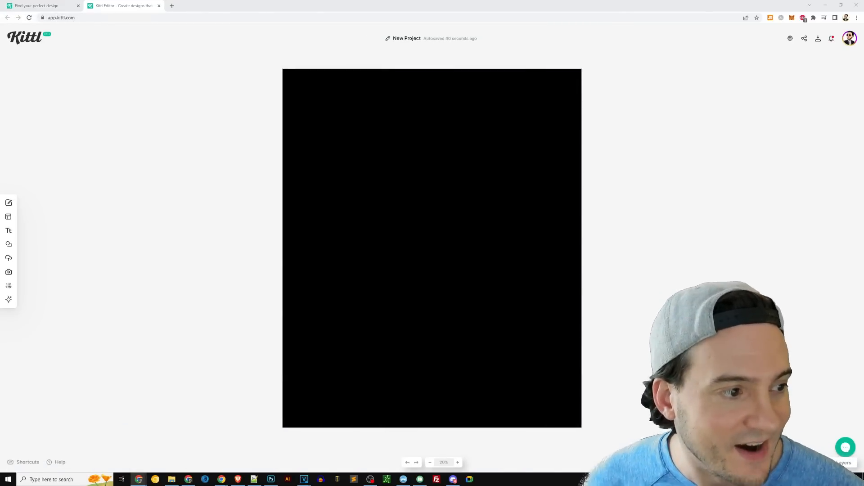
Step: Switch back to the Kittl editor, add a headline to the artboard and color its text white
click(433, 258)
click(9, 230)
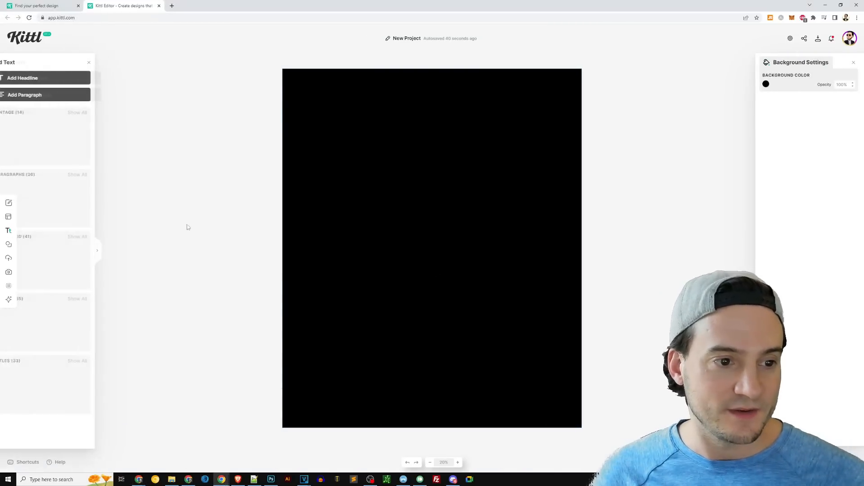
click(66, 81)
double_click(437, 249)
click(765, 84)
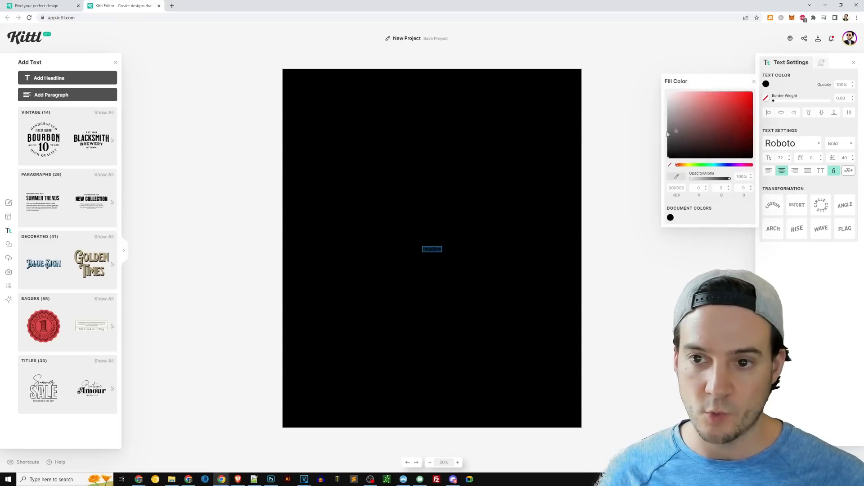
Step: Enlarge the headline to about three quarters of the artboard width and move it near the artboard's upper edge
double_click(435, 249)
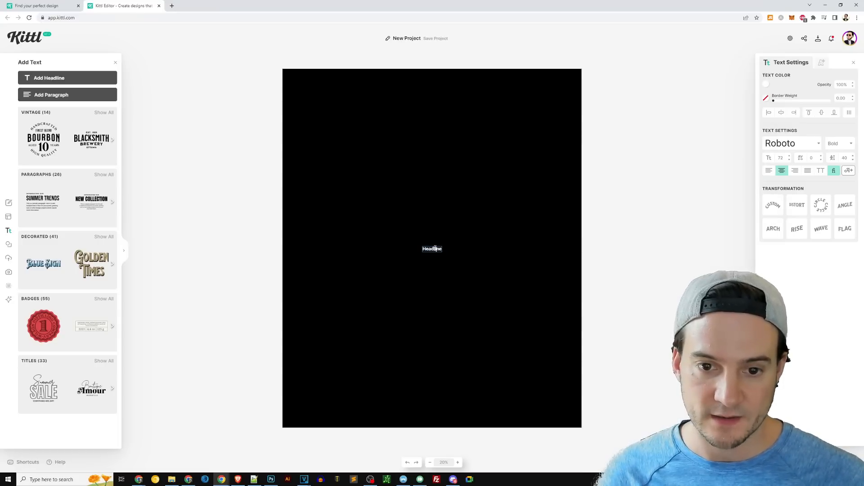
key(ctrl+a)
key(Escape)
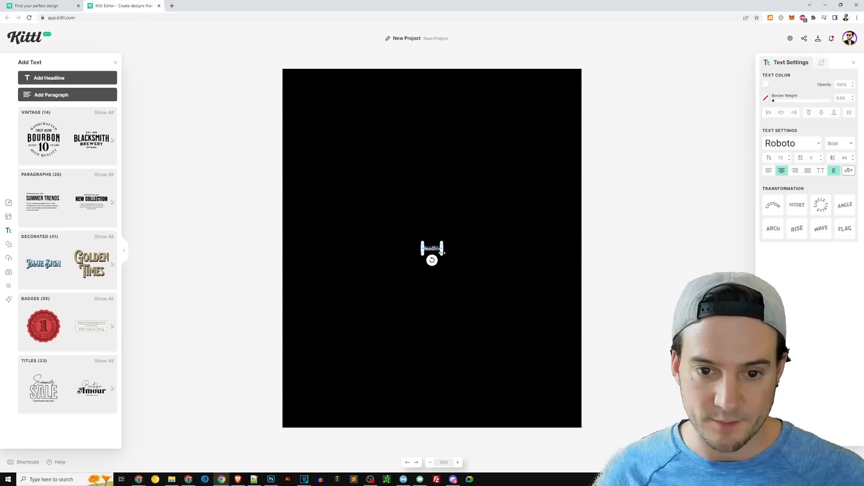
drag(443, 253, 611, 284)
drag(484, 270, 371, 116)
drag(494, 124, 533, 153)
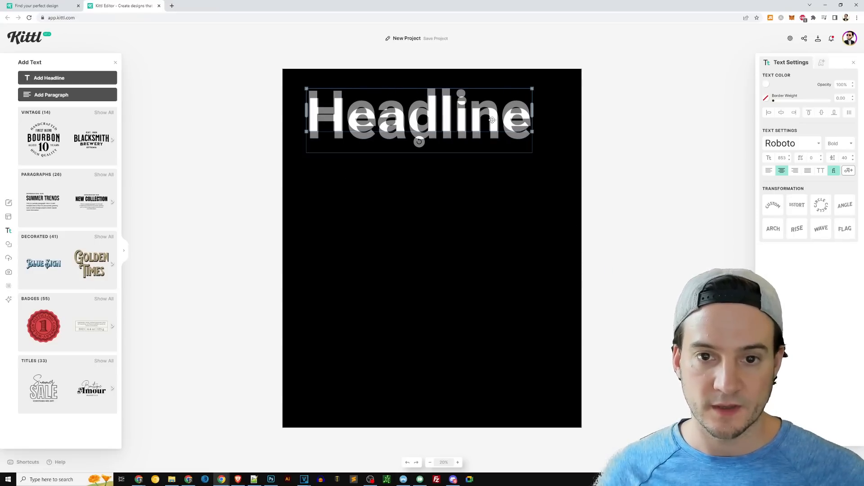
Step: Shift the headline slightly toward the artboard's center and replace its text with "MATH"
double_click(471, 121)
key(Escape)
drag(445, 123, 460, 117)
double_click(460, 117)
text(MATH)
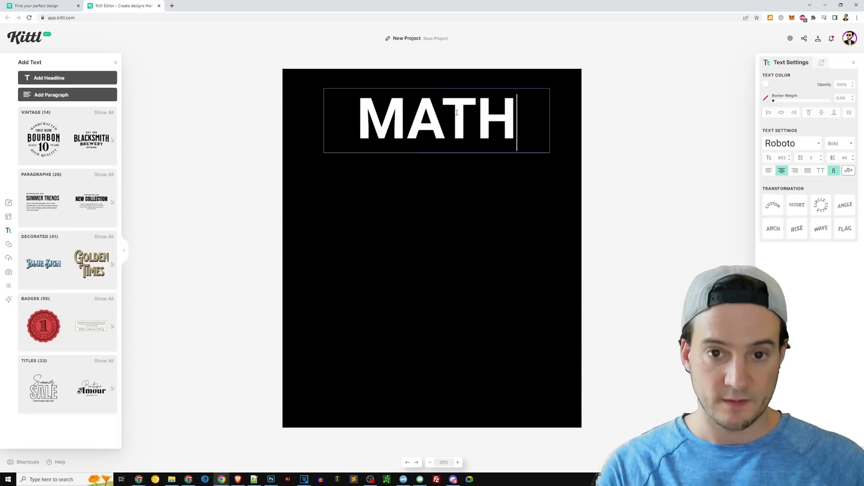
Step: Change the typeface of the "MATH" headline to Albura
key(ctrl+a)
click(803, 144)
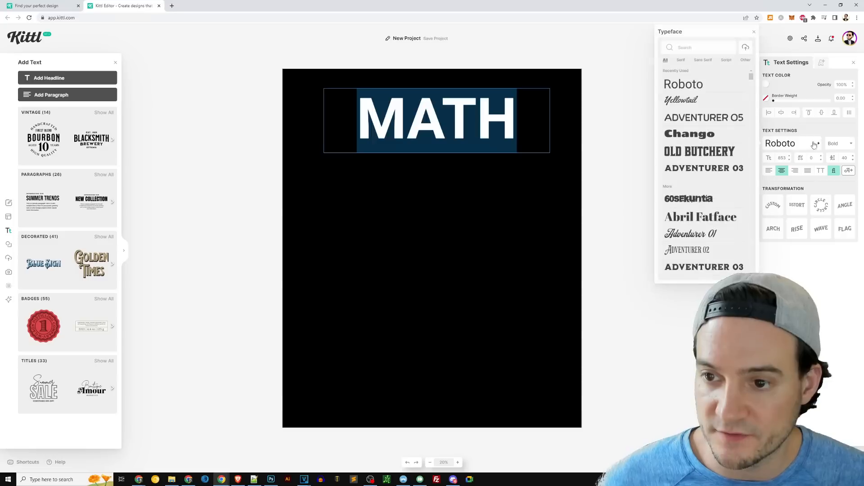
scroll(704, 131, down, 7)
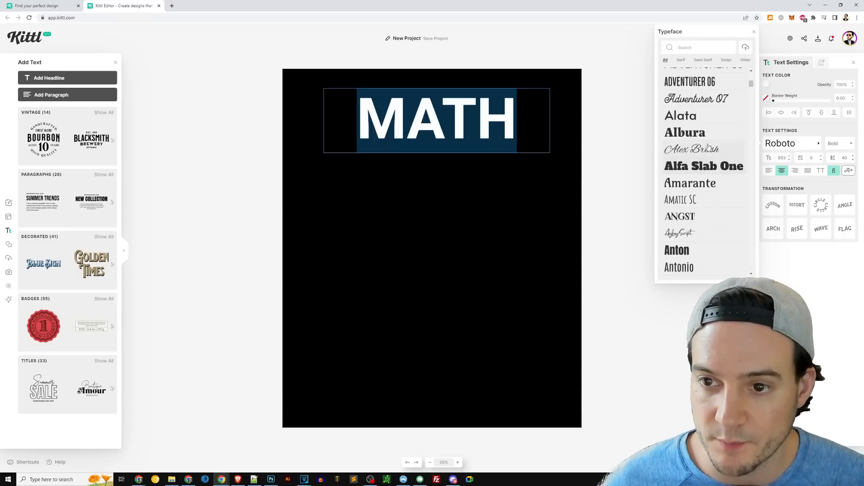
click(704, 135)
double_click(498, 115)
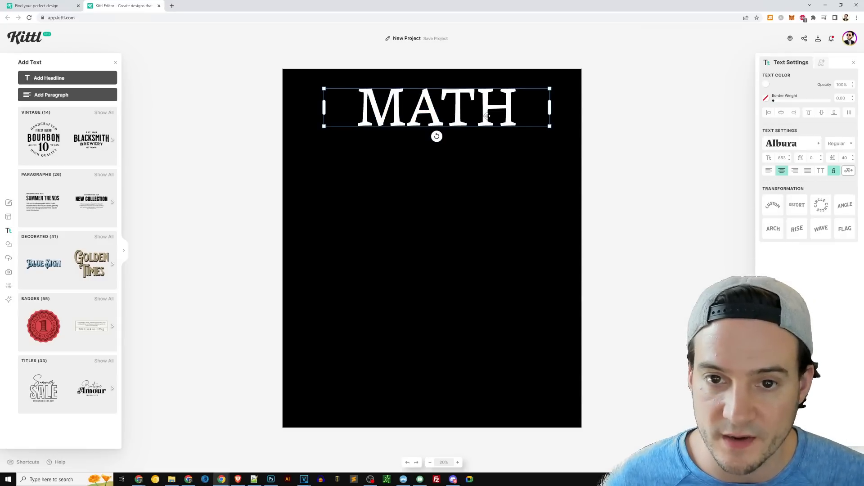
Step: Change the typeface of the "MATH" headline to Adventurer 03
key(ctrl+a)
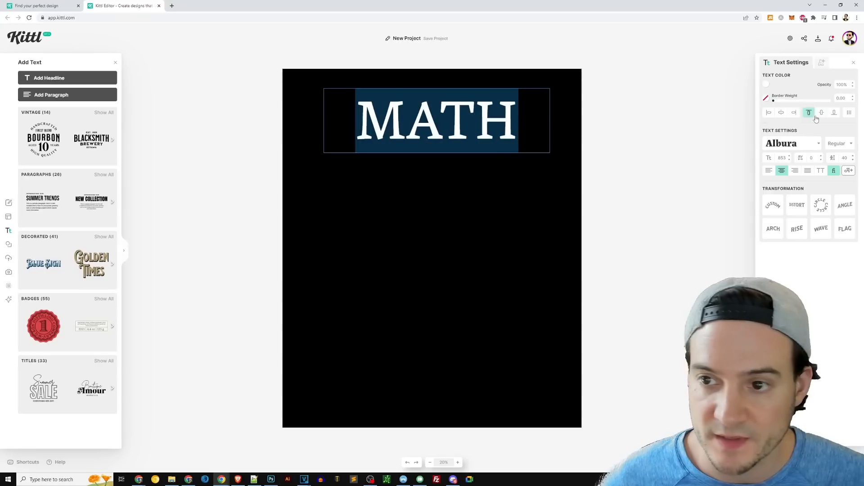
click(818, 143)
scroll(716, 135, down, 5)
click(717, 100)
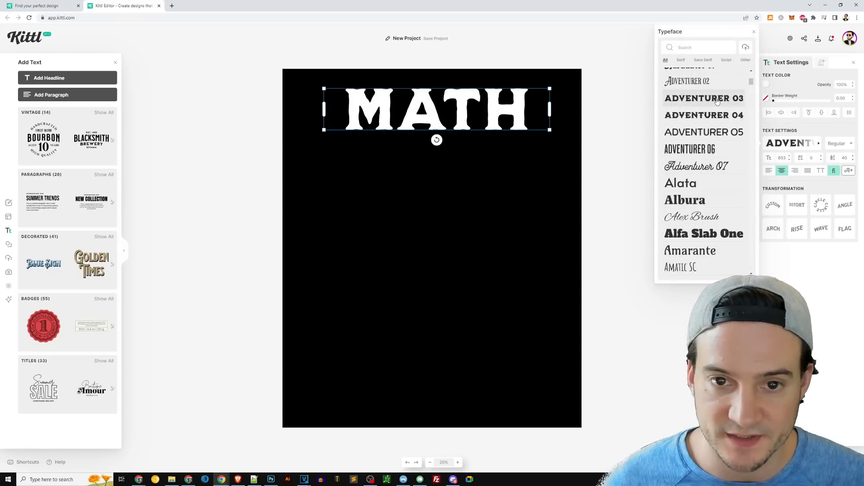
Step: Enlarge the "MATH" headline until its letters nearly span the artboard width, keeping it centered near the artboard's upper edge
drag(324, 129, 289, 151)
drag(550, 136, 605, 145)
click(551, 139)
key(Escape)
drag(521, 121, 516, 117)
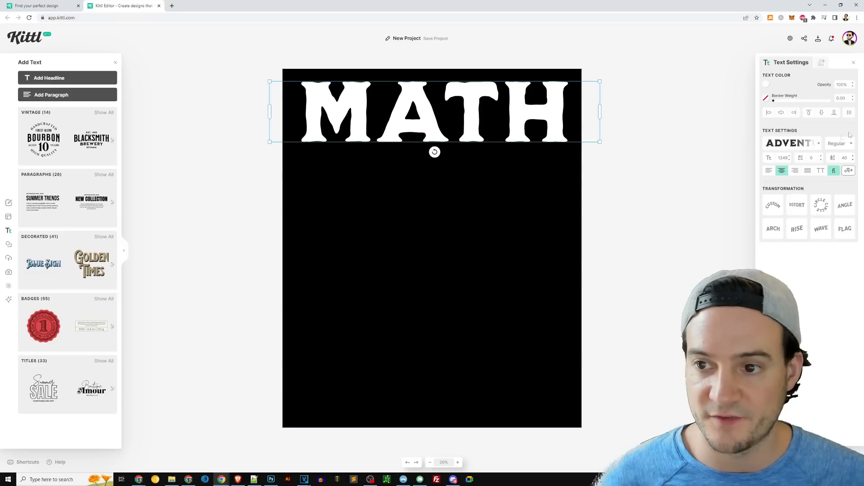
Step: Nudge the "MATH" headline slightly sideways and narrow its text box on both sides to match the artboard's width
click(802, 148)
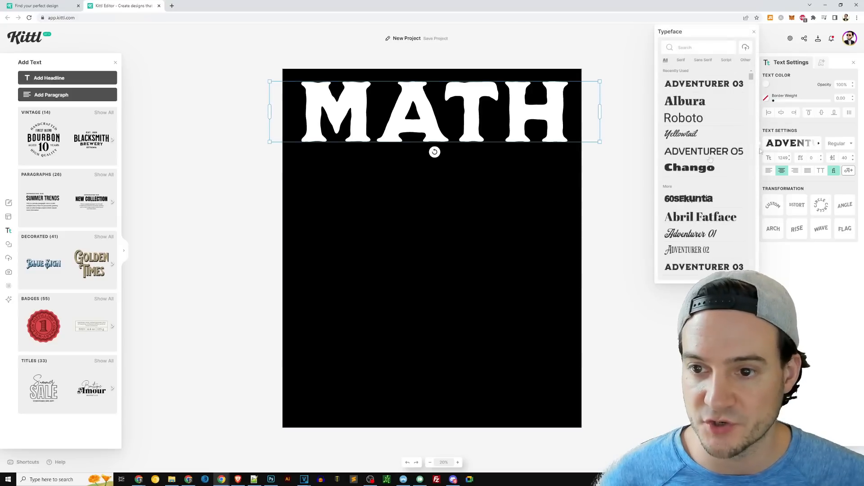
click(599, 152)
drag(474, 117, 473, 117)
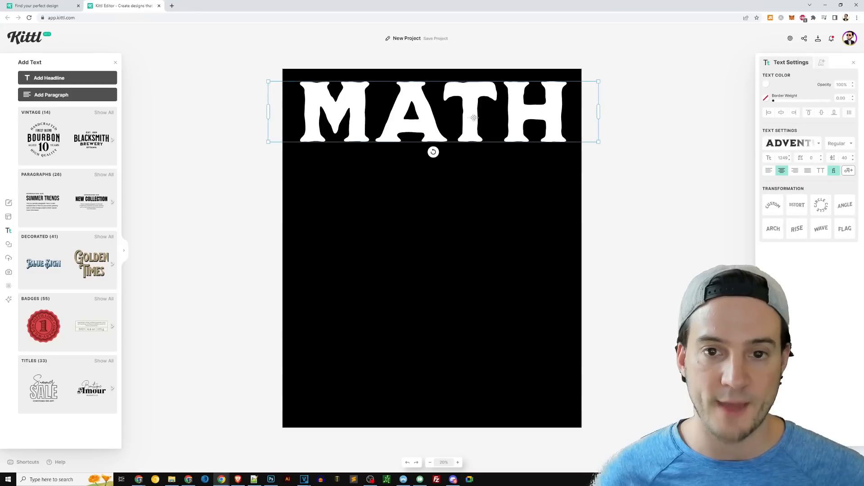
drag(598, 113, 581, 117)
drag(268, 111, 283, 112)
click(387, 169)
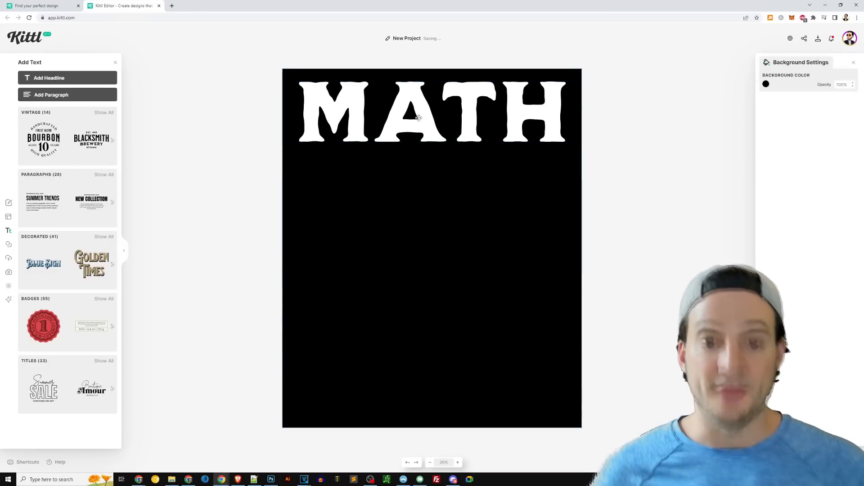
Step: Duplicate the "MATH" headline and place the copy directly below the original
click(419, 118)
key(ctrl+c)
key(ctrl+v)
drag(468, 131, 468, 209)
key(t)
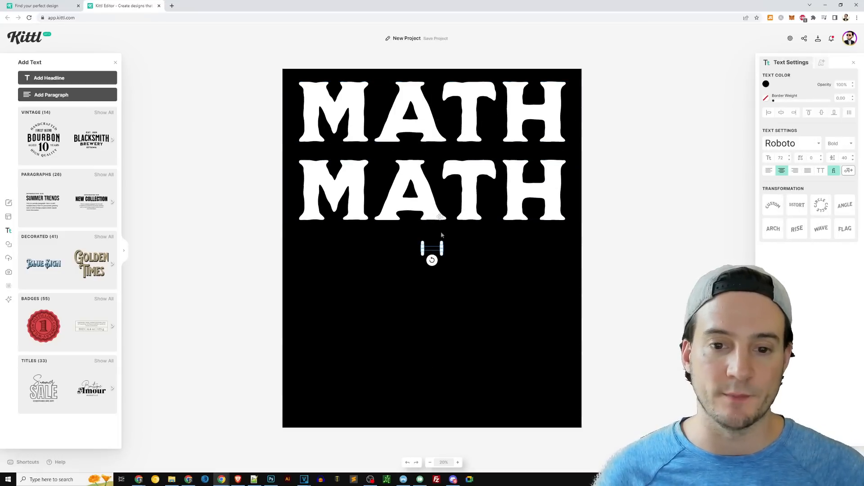
key(Delete)
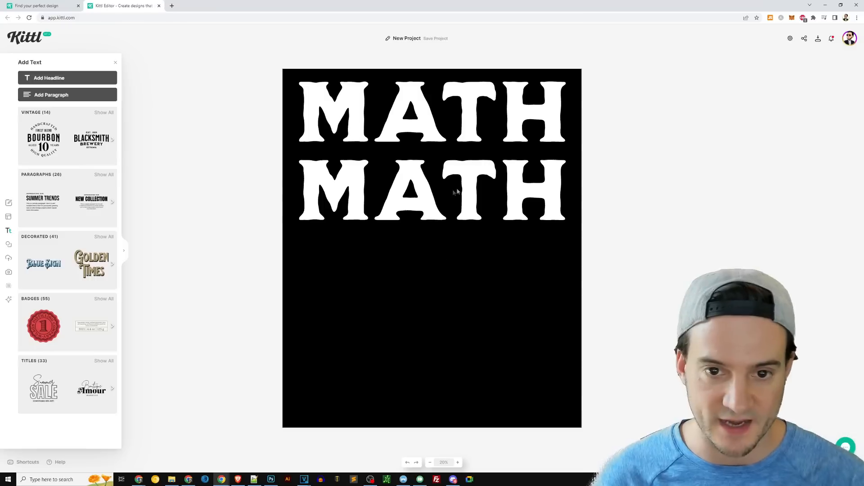
Step: Replace the lower headline's text with "IS A"
double_click(457, 193)
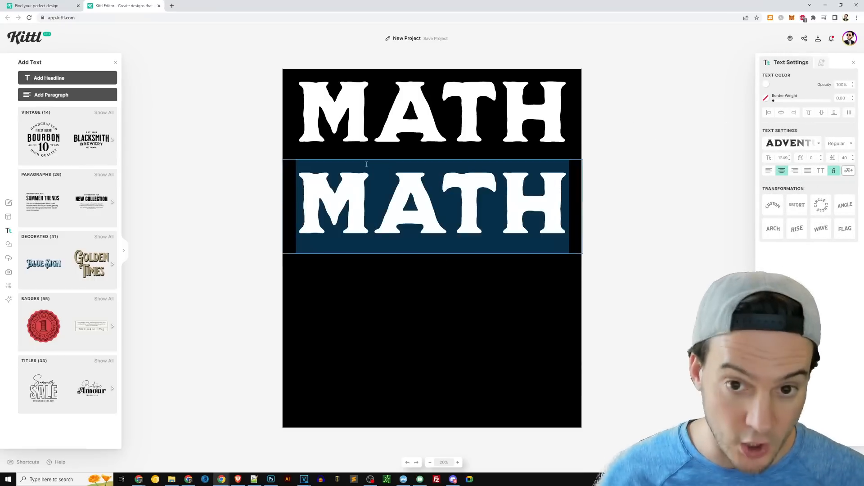
text(IS A)
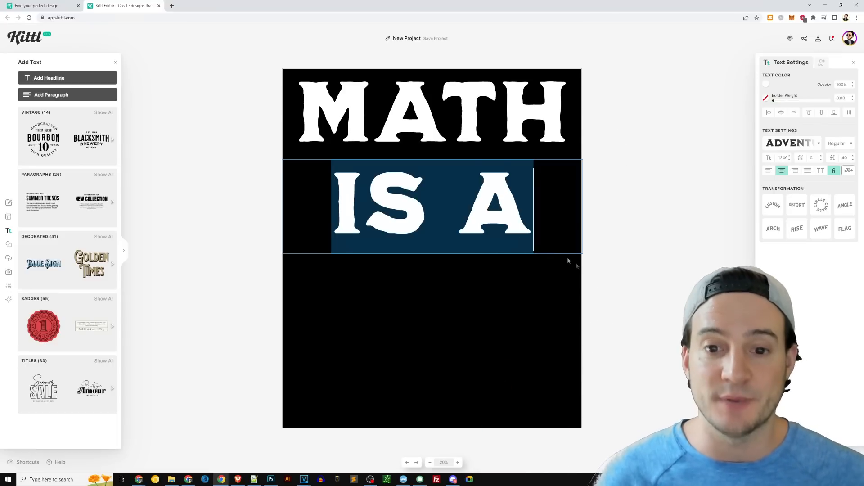
key(Escape)
Step: Set the font size of the "IS A" line to 500 and move it slightly down
double_click(508, 201)
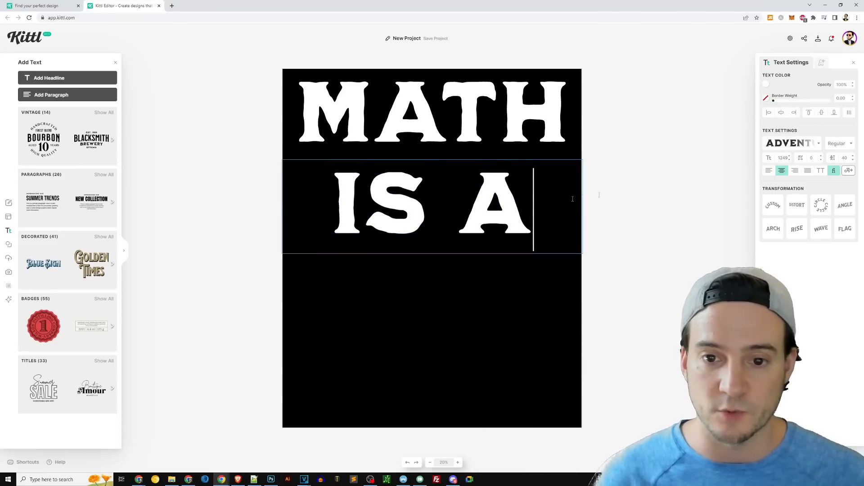
key(ctrl+a)
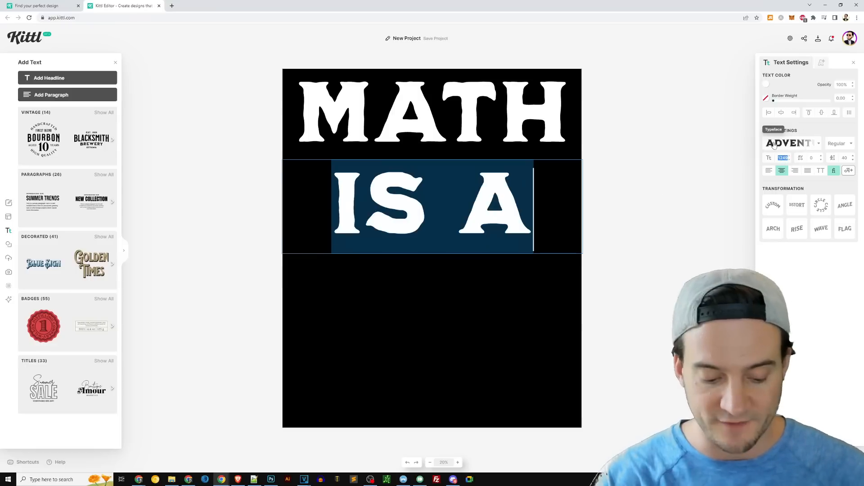
text(500)
key(Return)
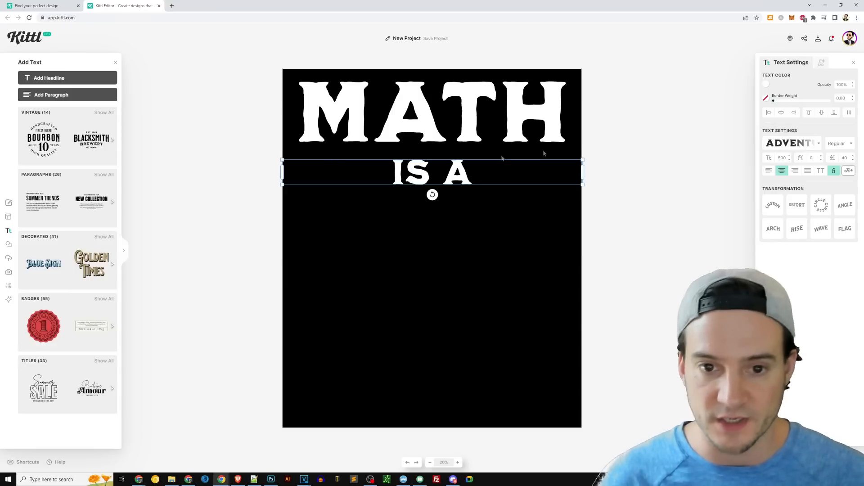
drag(477, 171, 477, 176)
click(624, 182)
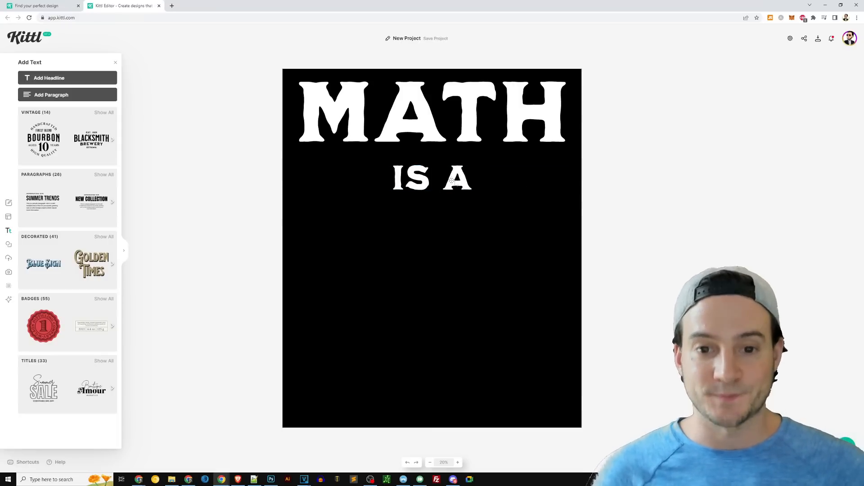
Step: Extend the second line to read "IS A PIECE OF" and move it closer beneath "MATH"
click(466, 177)
click(466, 177)
text(PIECE OF)
click(613, 186)
click(612, 187)
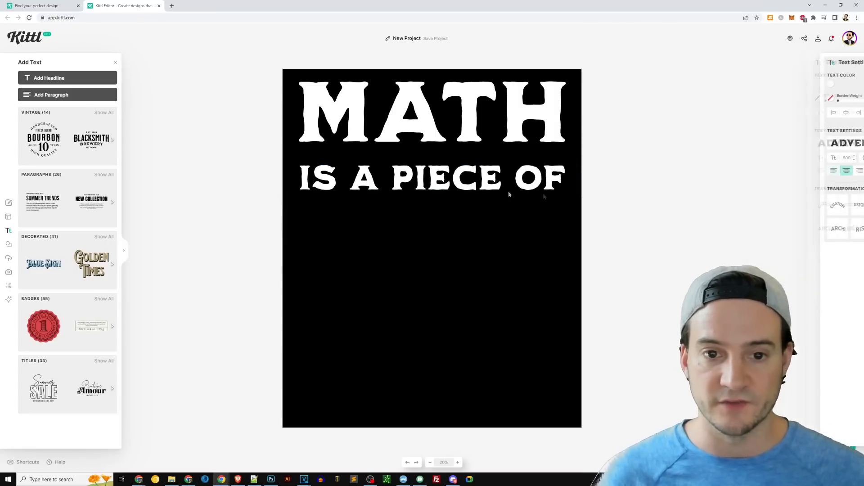
drag(523, 177, 524, 169)
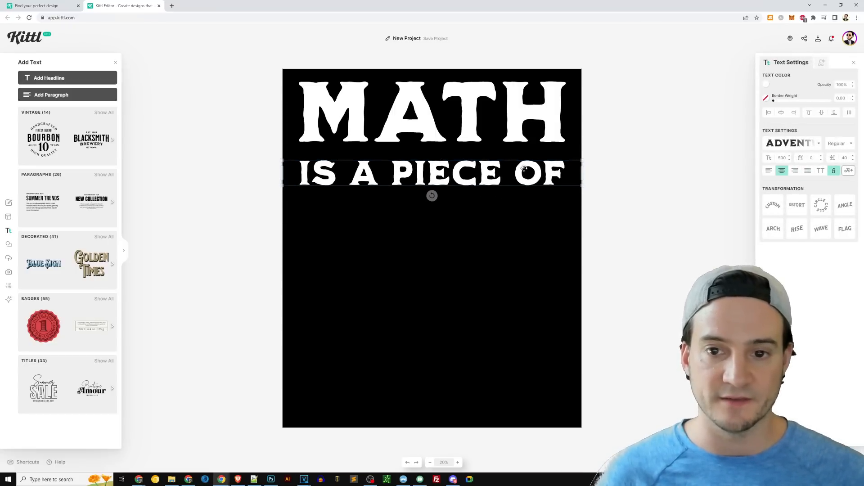
click(624, 185)
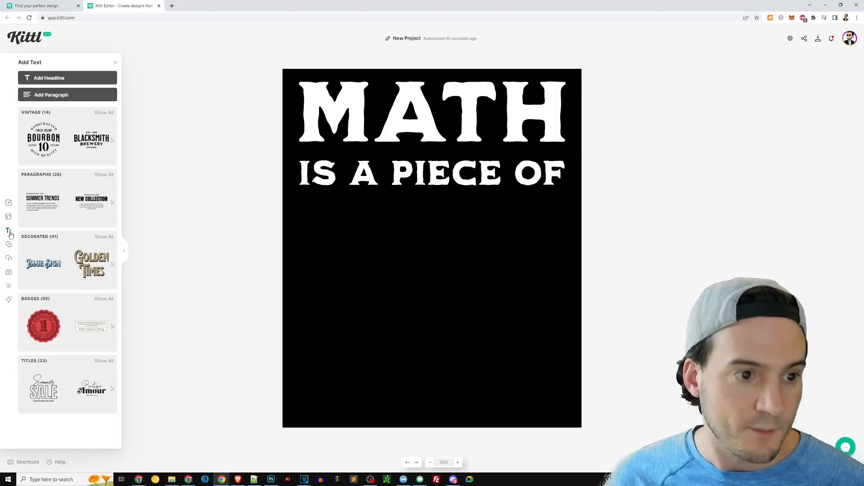
Step: Search the element library for "pie" and place the pink pie slice with whipped cream on the artboard
click(20, 244)
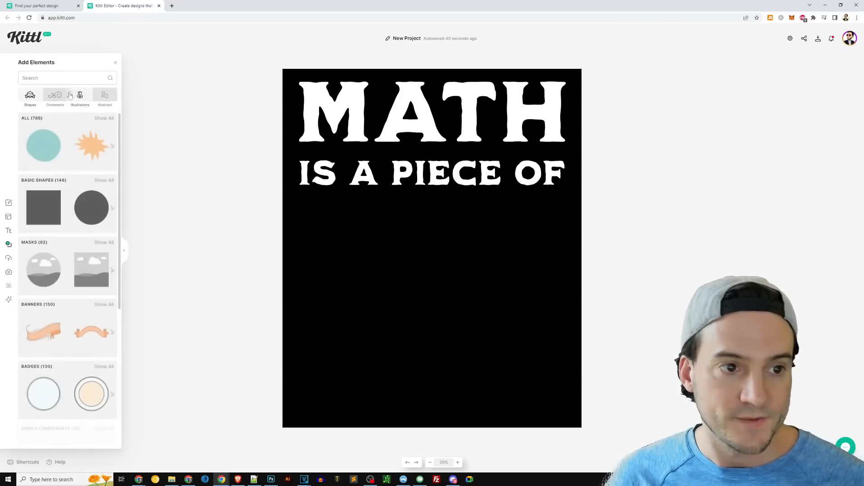
click(68, 78)
text(pie)
key(Return)
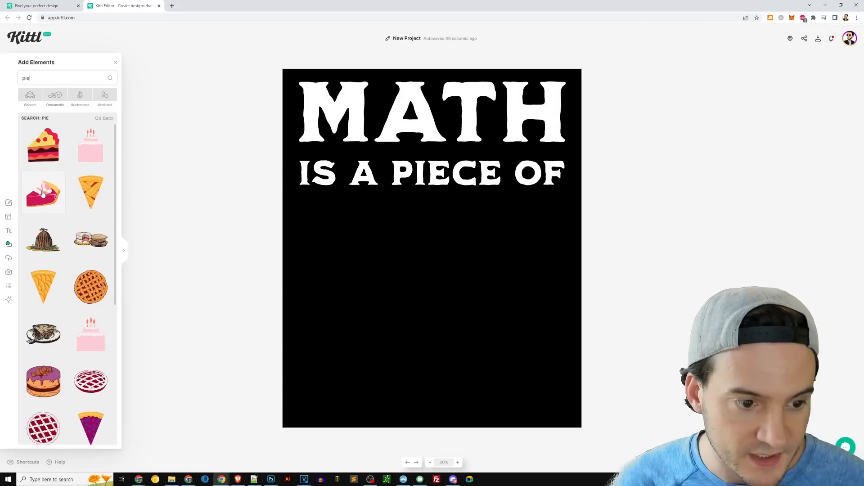
drag(41, 192, 426, 290)
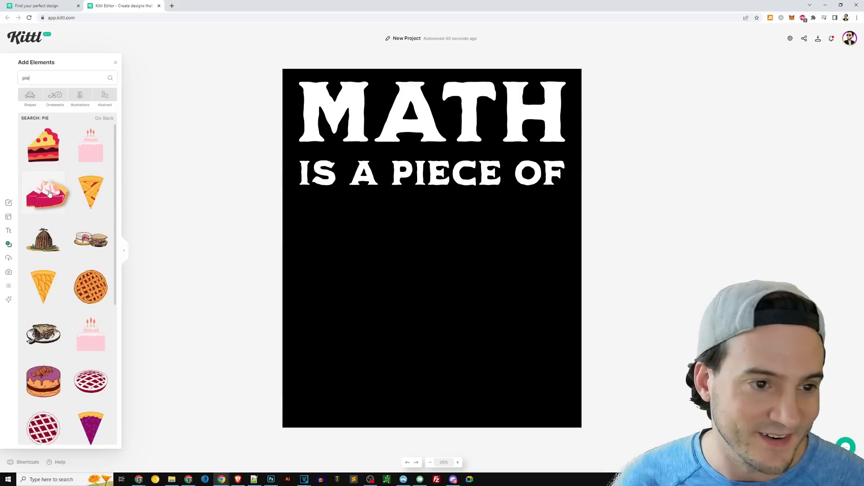
click(392, 300)
click(411, 287)
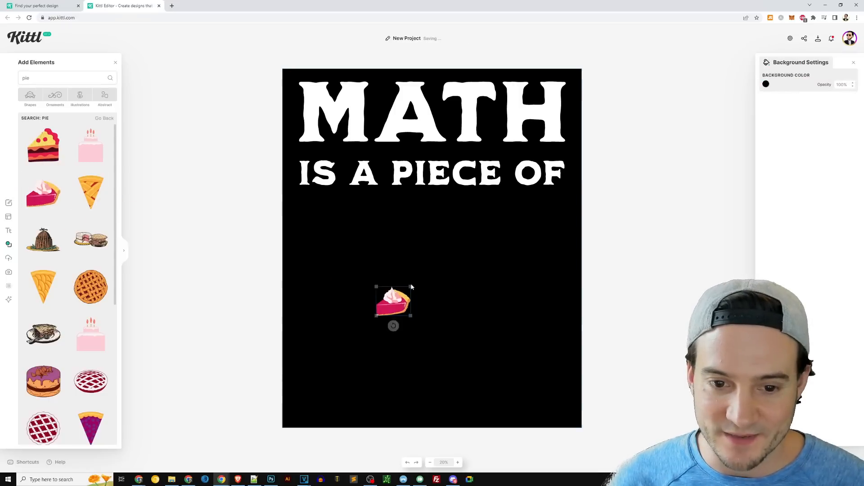
Step: Enlarge the pie slice to about half the artboard width and center it below the "IS A PIECE OF" line
click(406, 296)
drag(410, 287, 537, 177)
drag(475, 250, 460, 284)
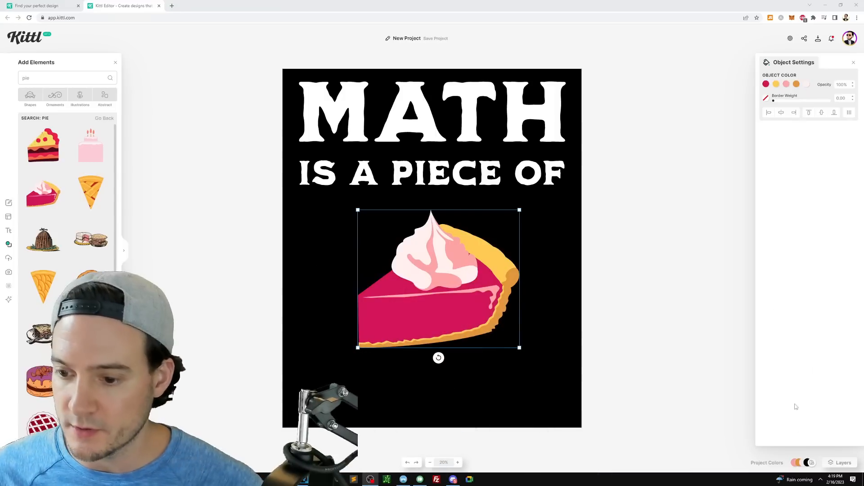
Step: Apply the Earth Brown palette to the project and move the pie slice slightly up toward the text
click(812, 463)
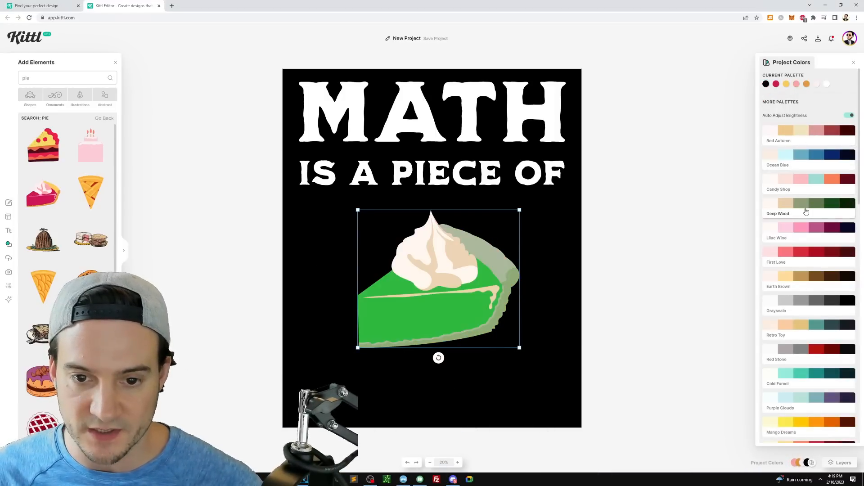
click(809, 283)
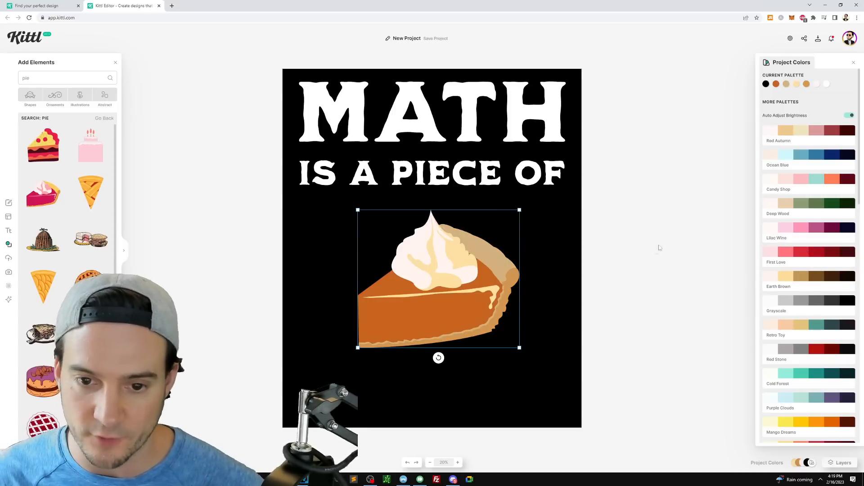
click(663, 262)
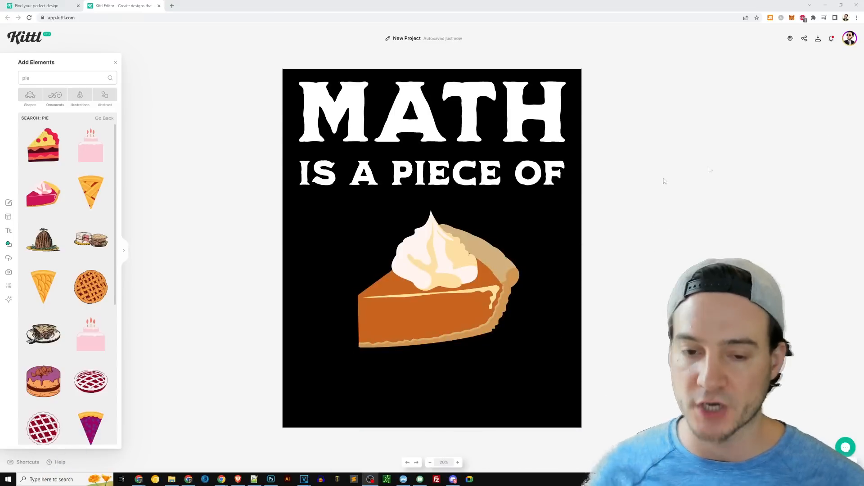
click(481, 256)
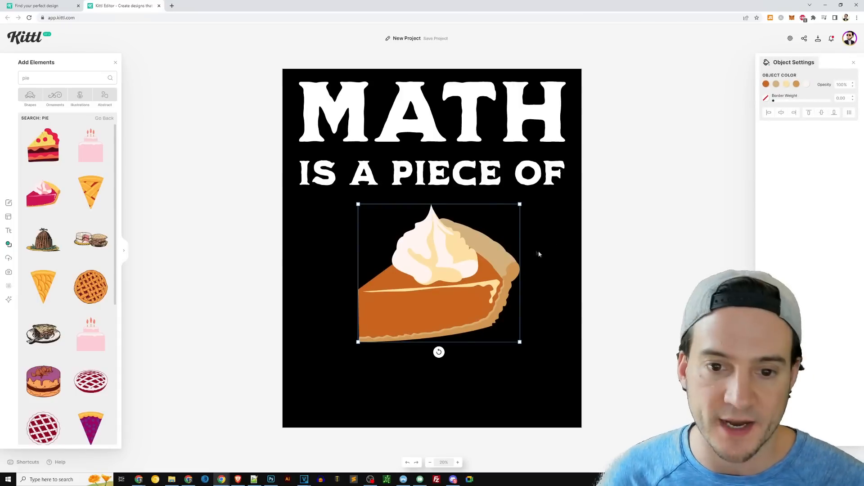
click(626, 246)
Step: Add the uploaded pi symbol and shrink it to fit on the front face of the pie slice
click(8, 258)
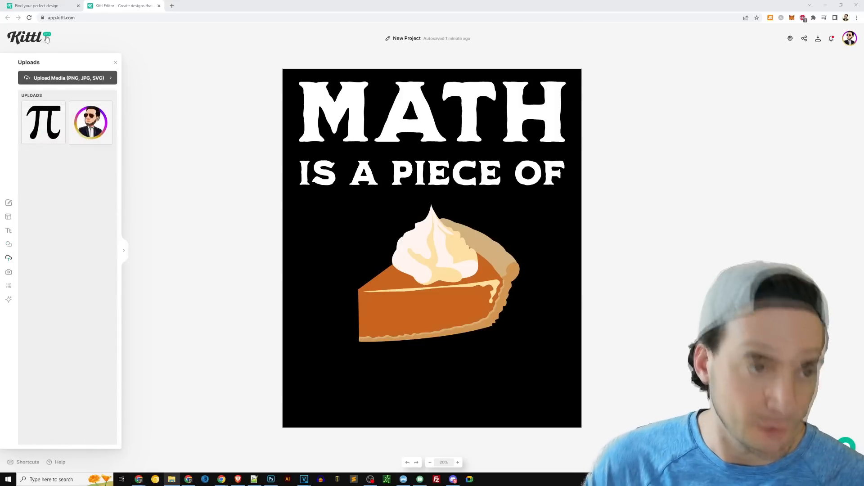
click(43, 121)
drag(471, 250, 488, 285)
drag(498, 234, 437, 295)
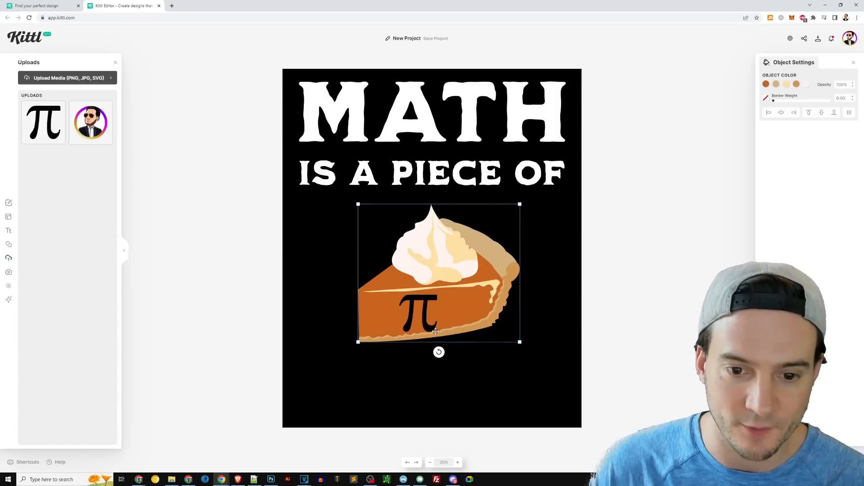
drag(438, 332, 432, 326)
drag(419, 317, 443, 298)
click(422, 302)
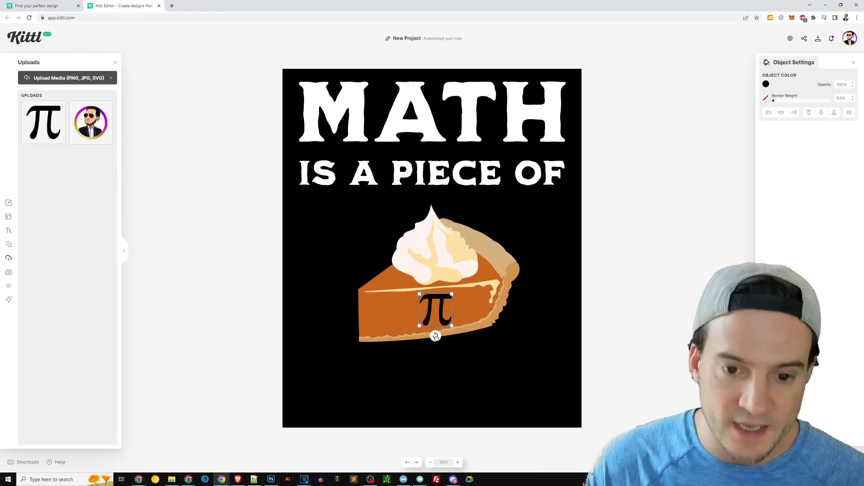
Step: Rotate the pi symbol slightly counterclockwise to follow the pie's slant and adjust its position on the front face
mouse_move(440, 337)
mouse_down()
mouse_move(464, 315)
mouse_move(440, 336)
mouse_move(444, 326)
mouse_up()
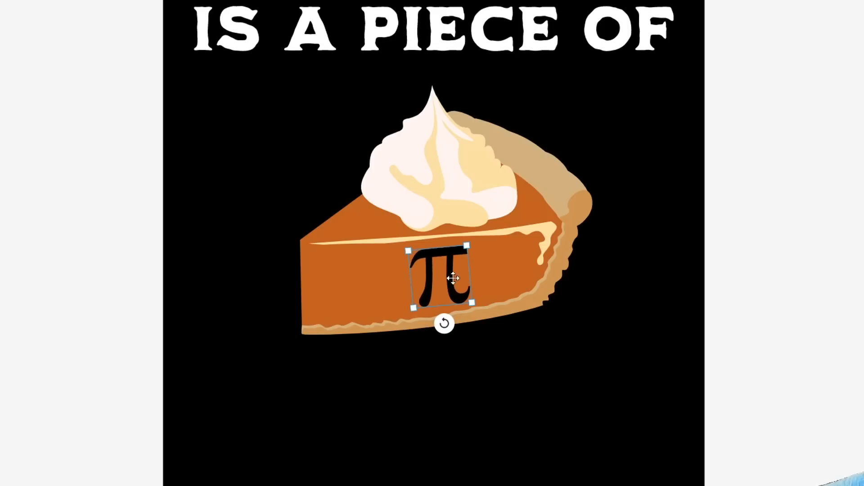
drag(454, 279, 460, 277)
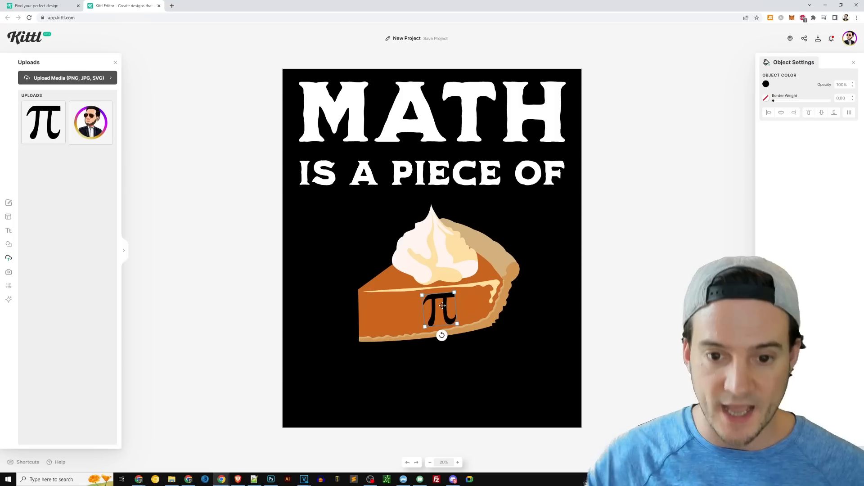
click(624, 244)
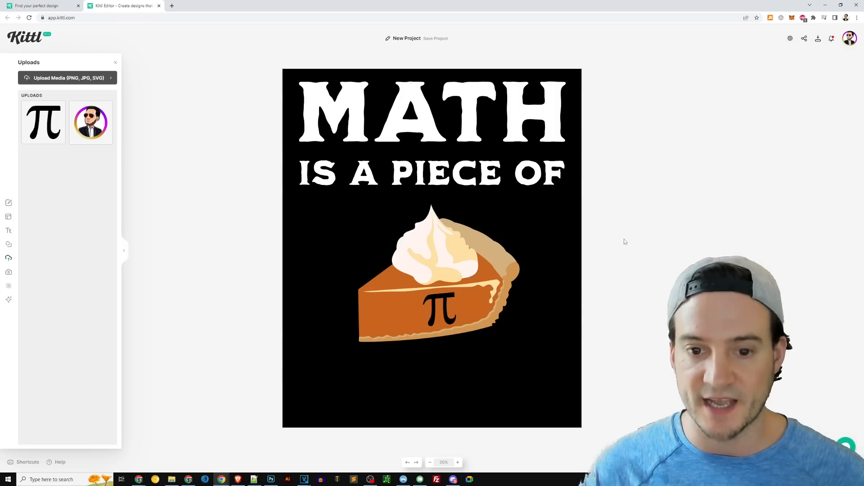
Step: Try several document colors on the pi symbol and settle on the pale yellow ffe0a4
click(445, 311)
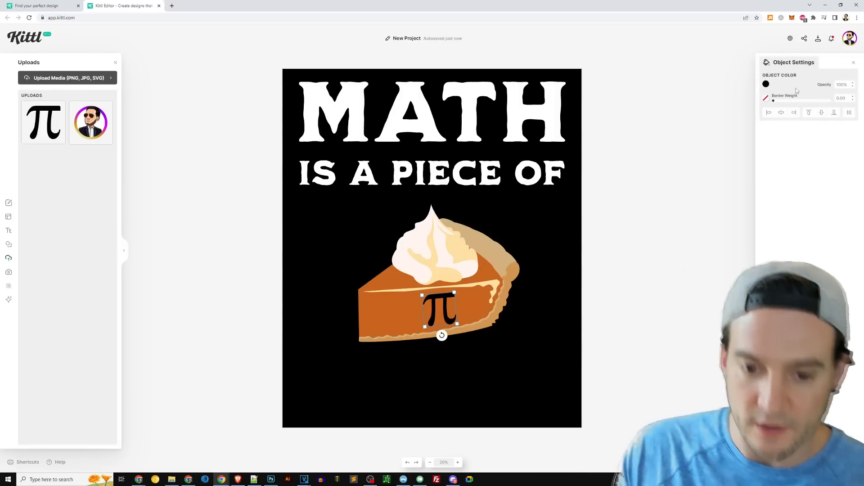
click(765, 84)
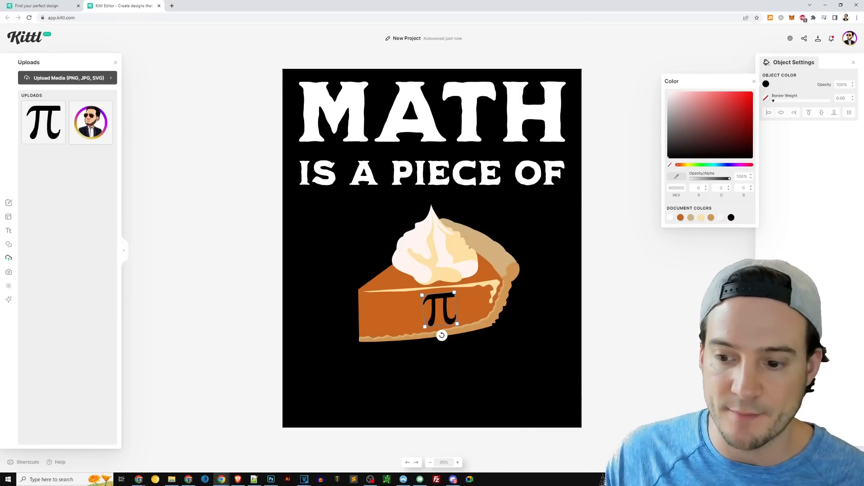
click(702, 218)
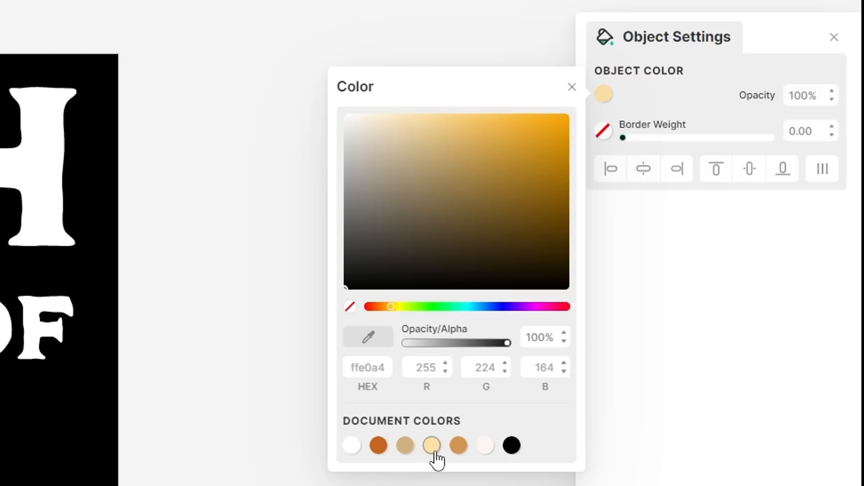
click(408, 455)
click(378, 447)
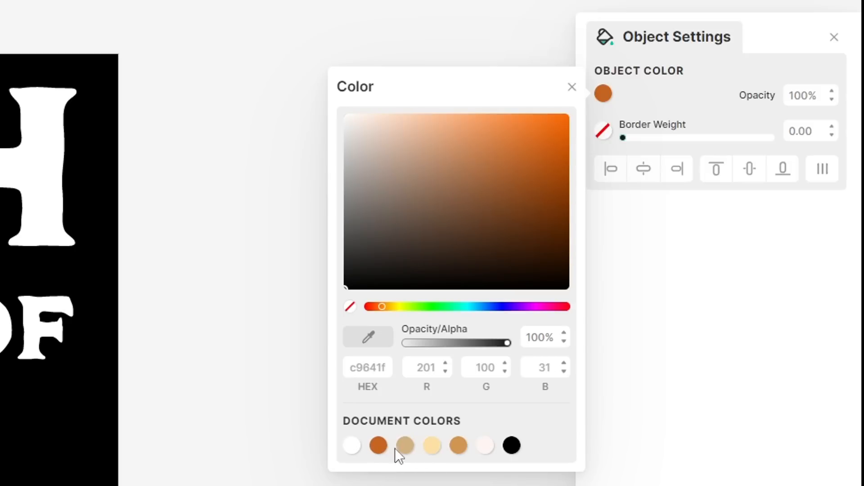
click(432, 448)
click(486, 447)
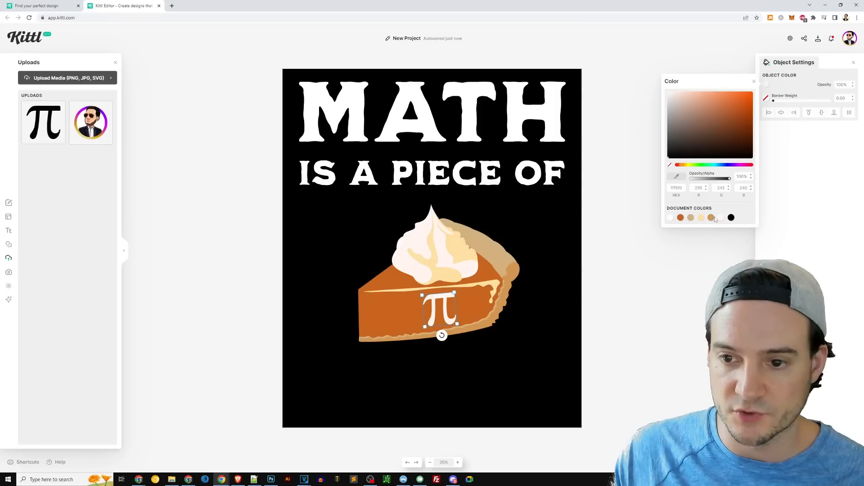
click(702, 218)
click(666, 272)
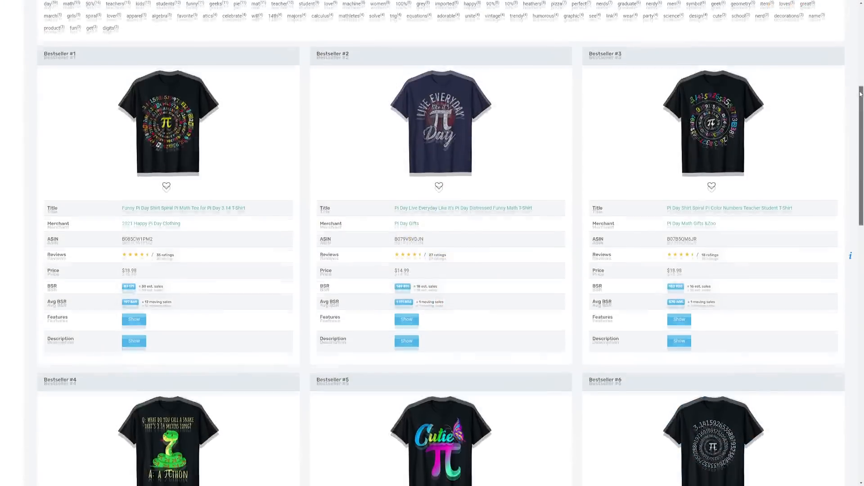
Step: Examine the Pi Day bestseller shirts in the Merch Informer results down to Bestseller #10
drag(858, 97, 857, 268)
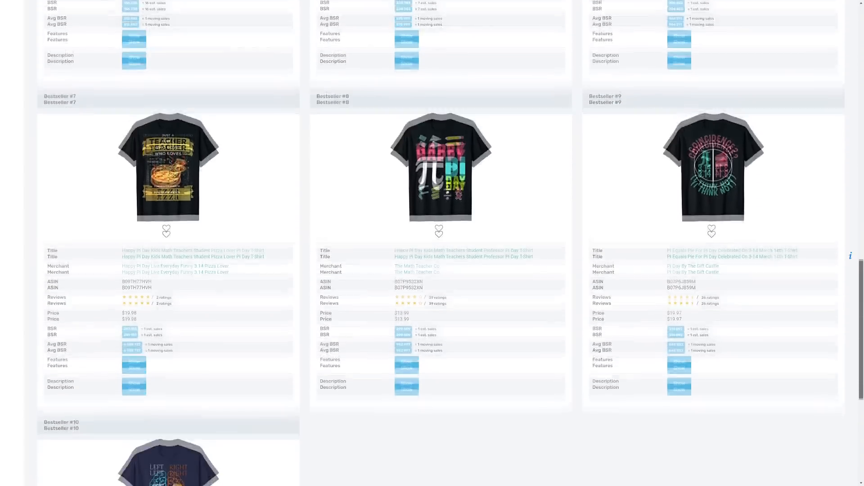